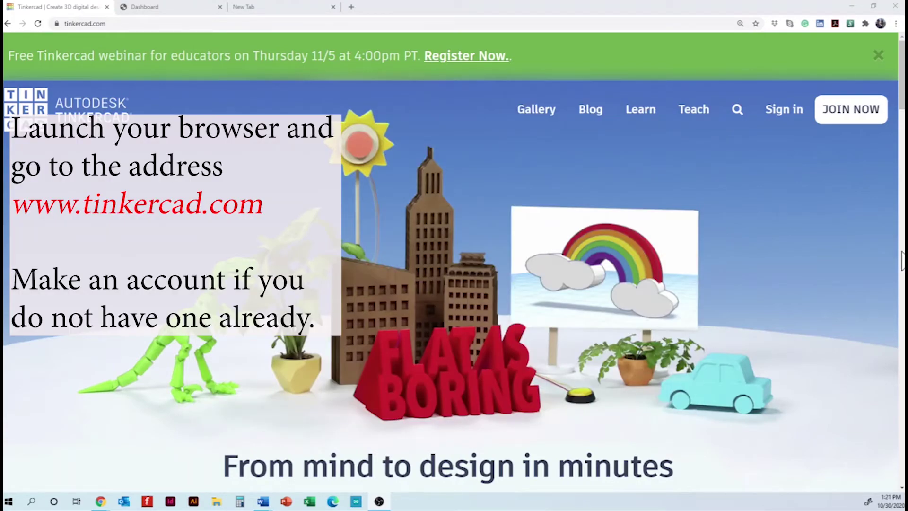
# Sign in to Tinkercad with the account's email or username and saved password
pyautogui.click(788, 111)
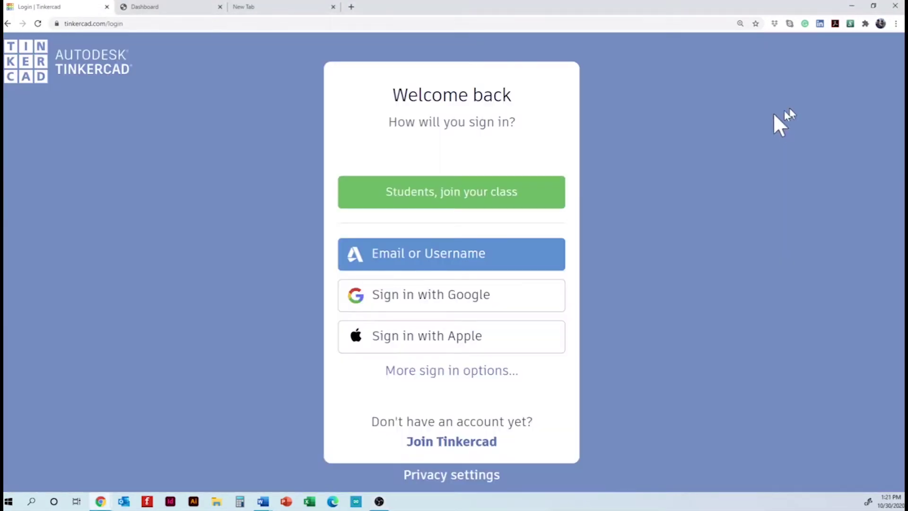
pyautogui.click(508, 263)
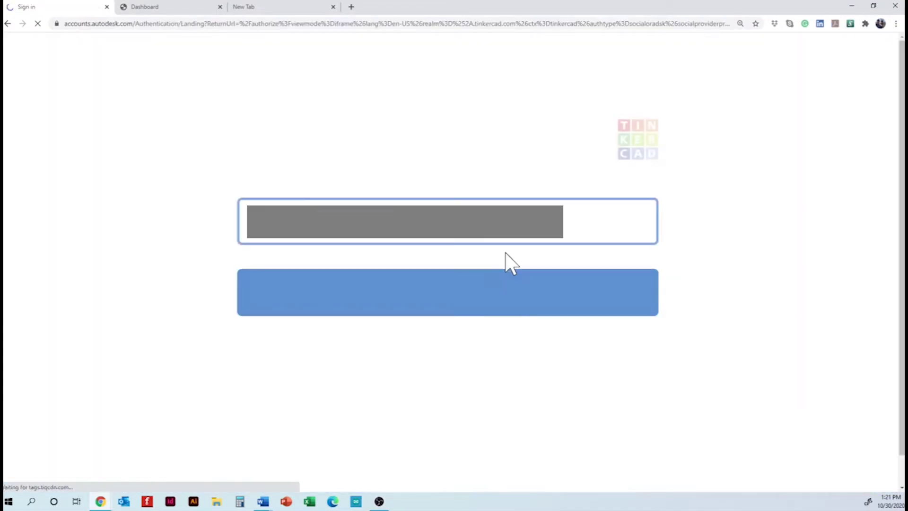
pyautogui.click(481, 297)
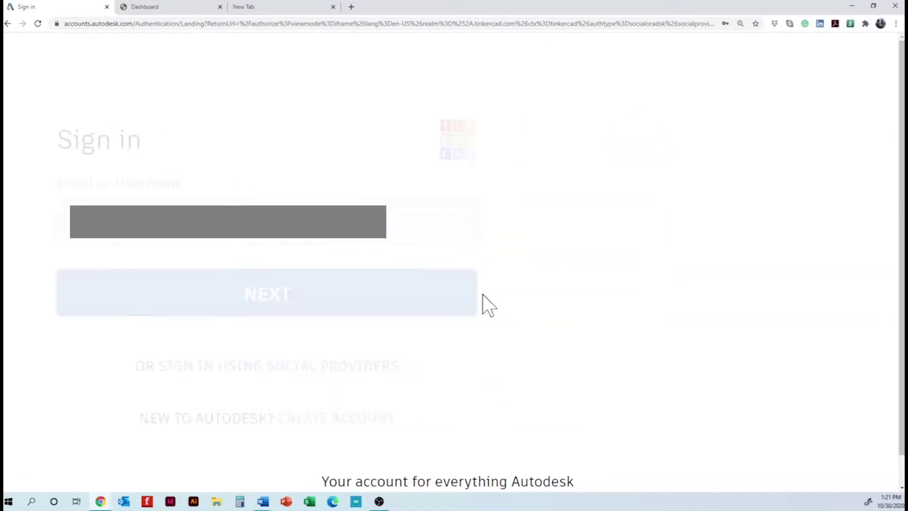
pyautogui.click(483, 295)
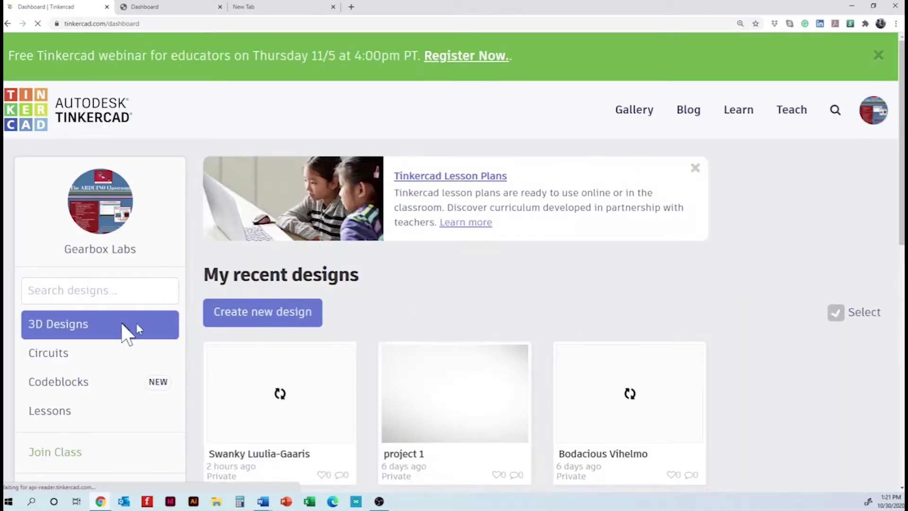
# Create a new circuit design and type the title 'DImmer Switch Demo'
pyautogui.click(54, 355)
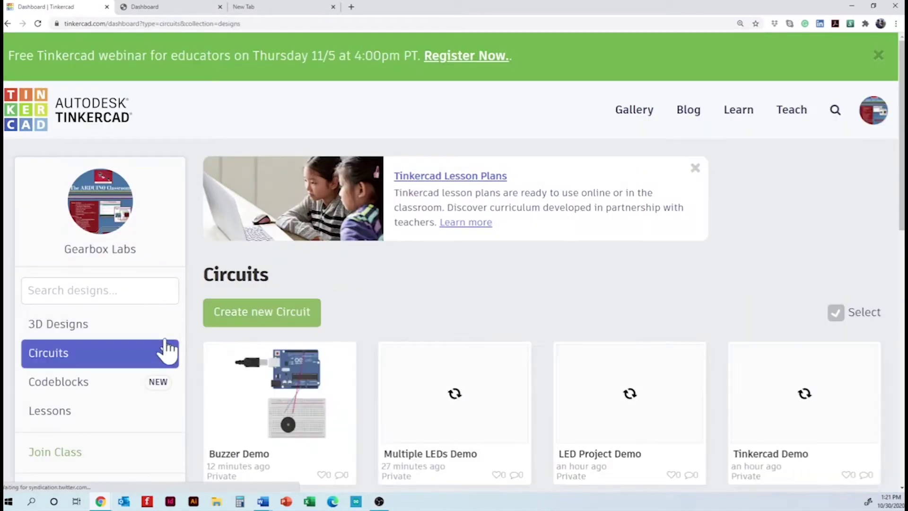
pyautogui.click(248, 313)
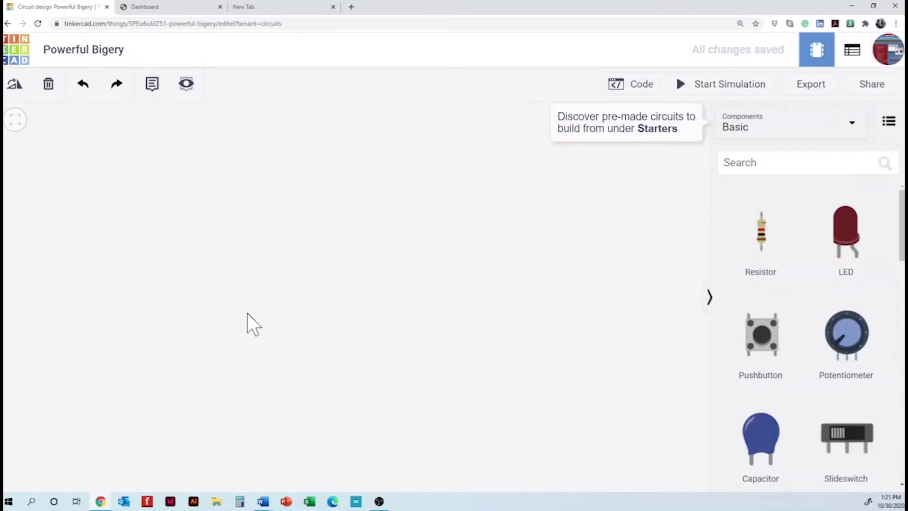
pyautogui.click(77, 52)
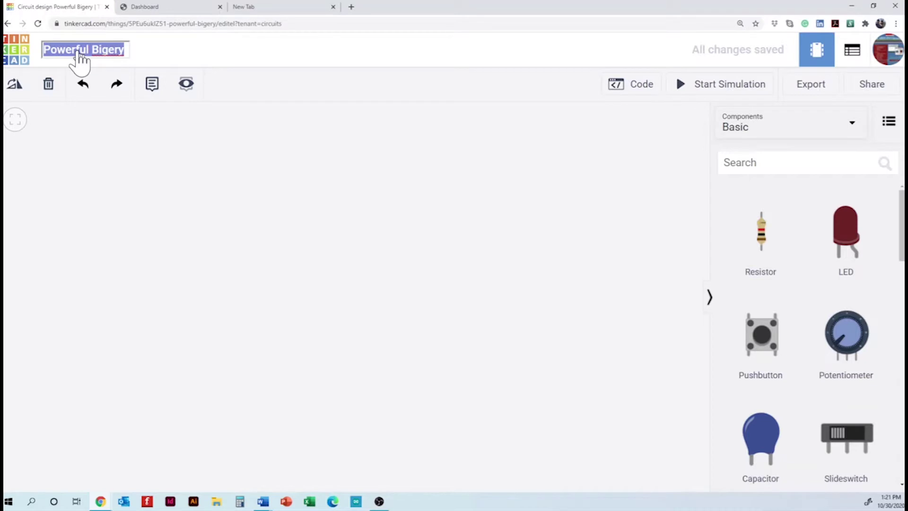
pyautogui.write('DImmer Sw')
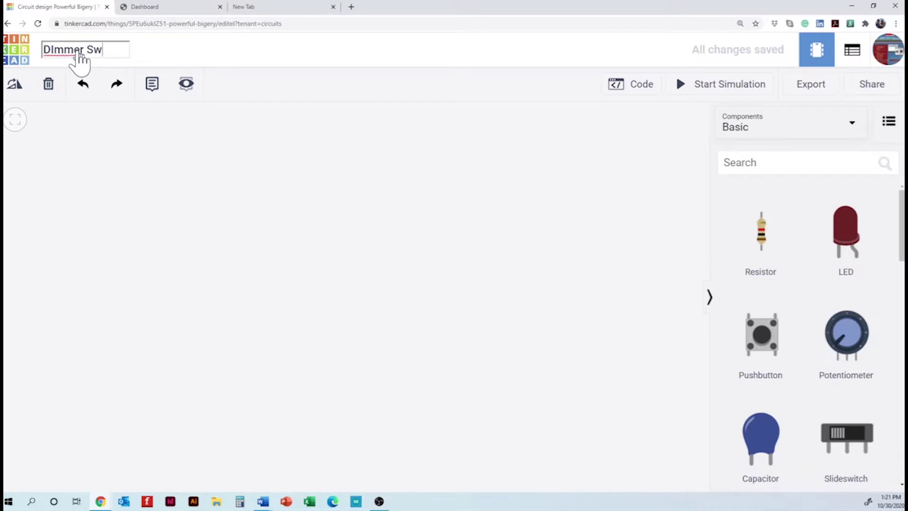
pyautogui.write('itch Demo')
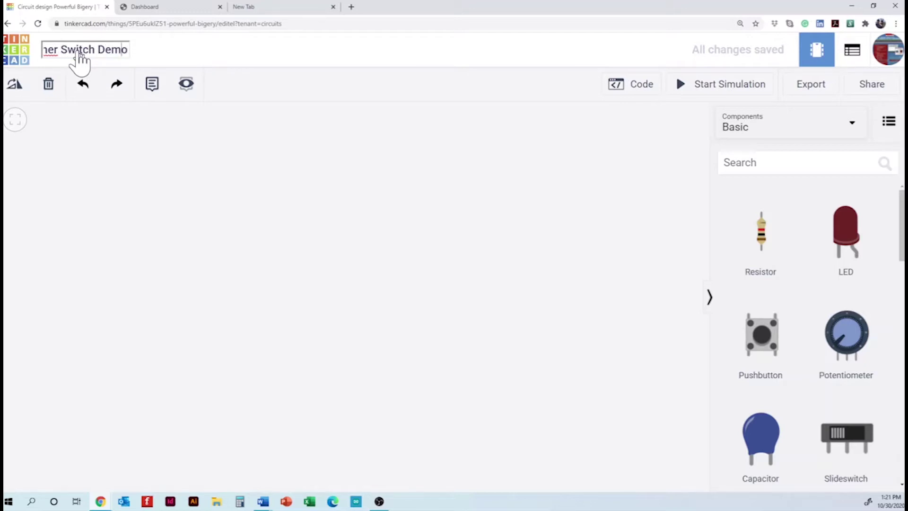
# Correct the title's capitalisation to 'Dimmer Switch Demo' and commit it
pyautogui.hotkey('ctrl', 'Left')
pyautogui.hotkey('ctrl', 'Left')
pyautogui.hotkey('ctrl', 'Left')
pyautogui.press('Right')
pyautogui.press('Right')
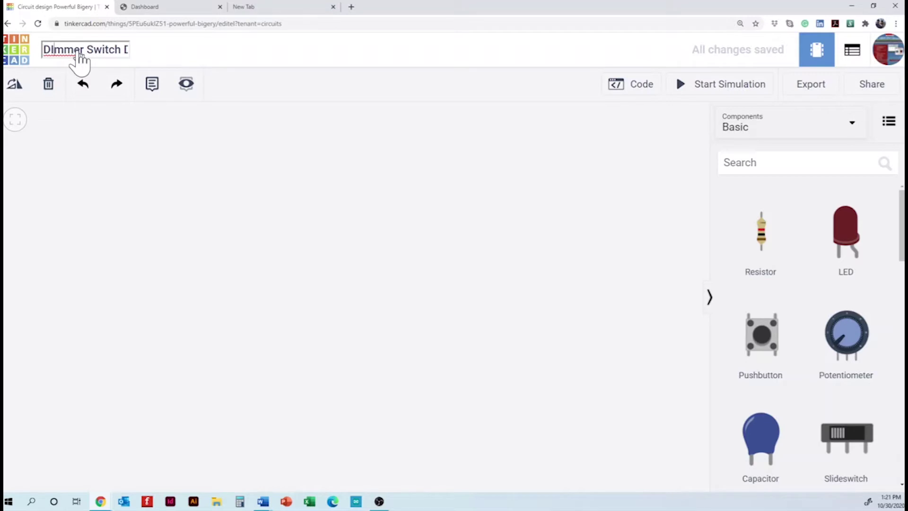
pyautogui.press('BackSpace')
pyautogui.write('i')
pyautogui.press('Return')
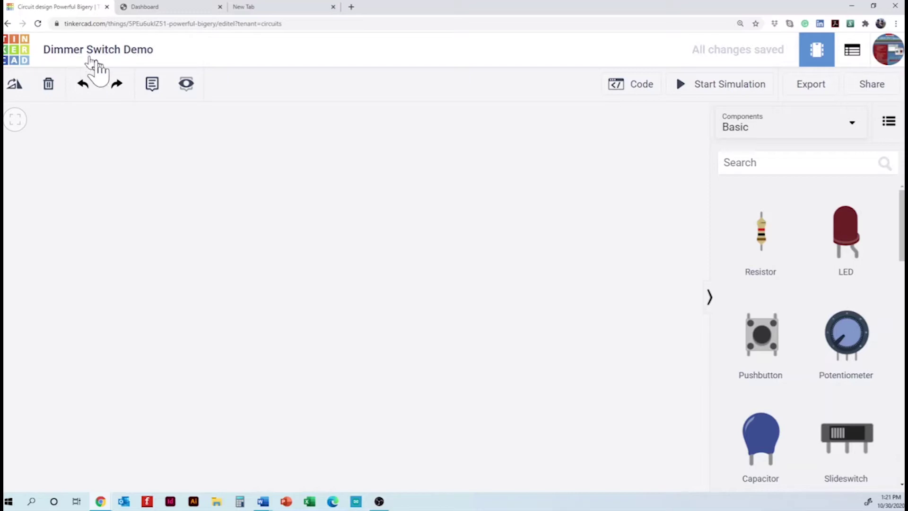
# Search for microcontrollers and place an Arduino Uno R3 on the canvas
pyautogui.click(799, 162)
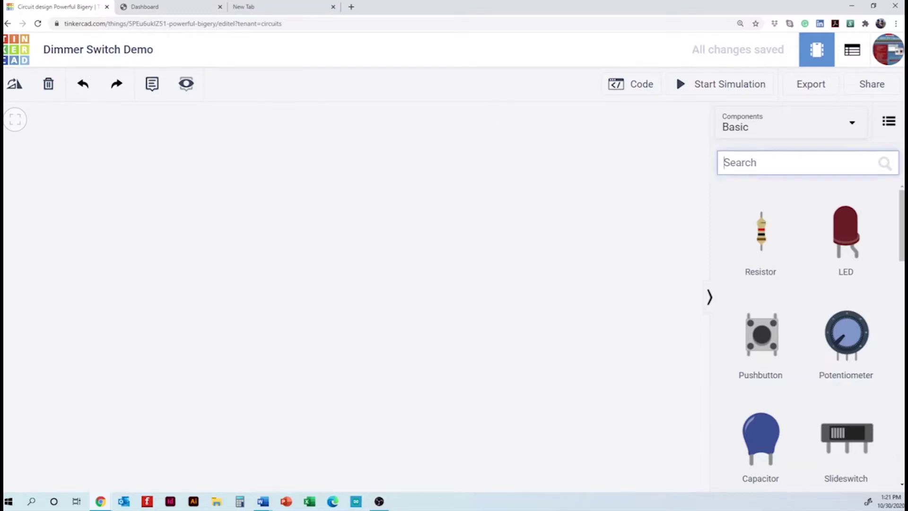
pyautogui.write('micr')
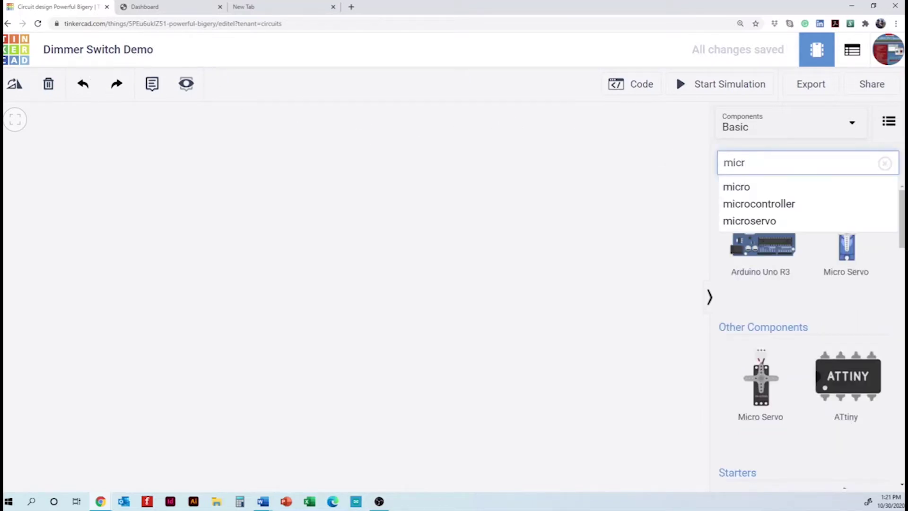
pyautogui.click(758, 204)
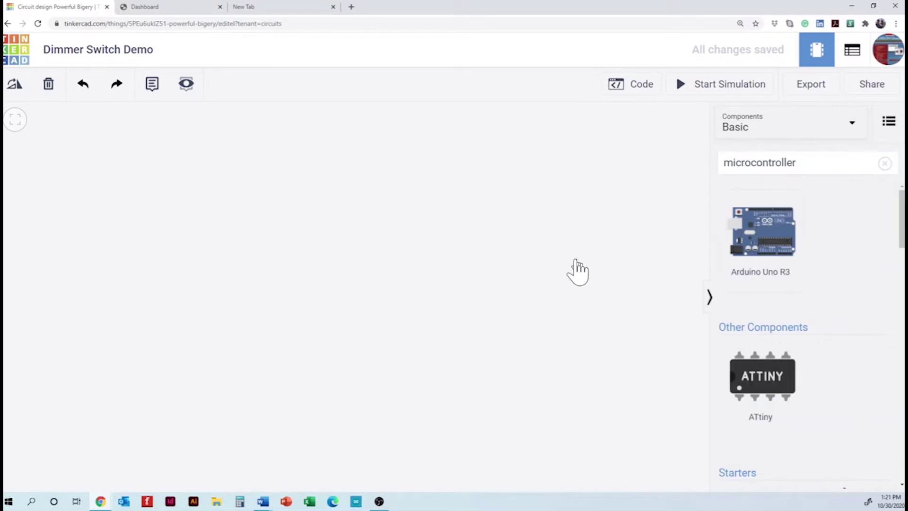
pyautogui.click(322, 404)
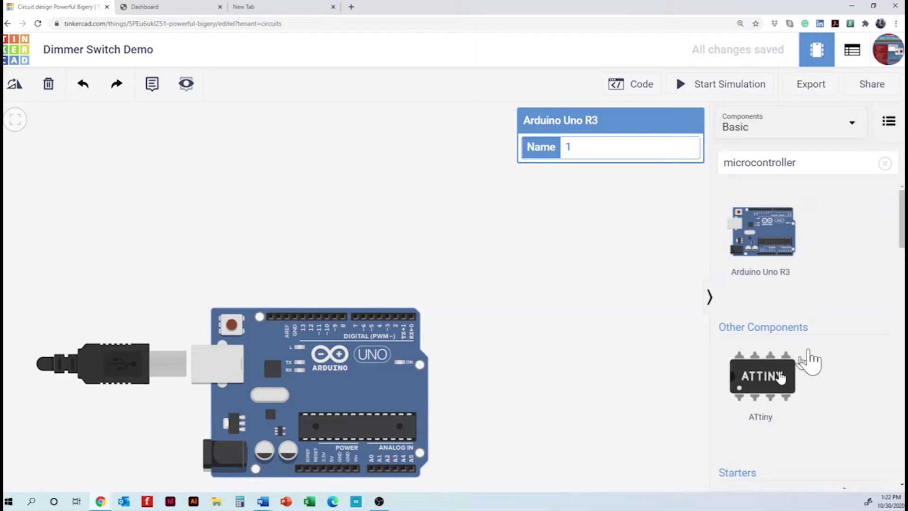
# Add a Breadboard Small and position it just above the Arduino
pyautogui.click(883, 165)
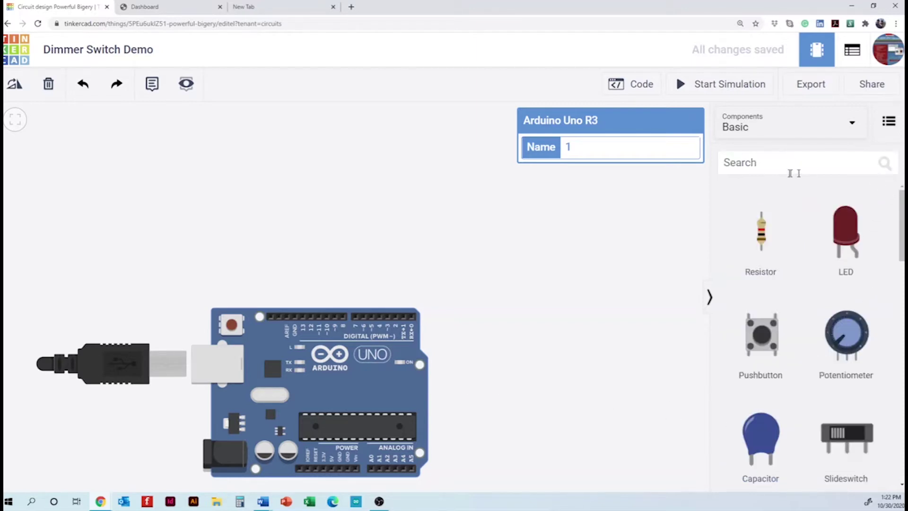
pyautogui.write('bread')
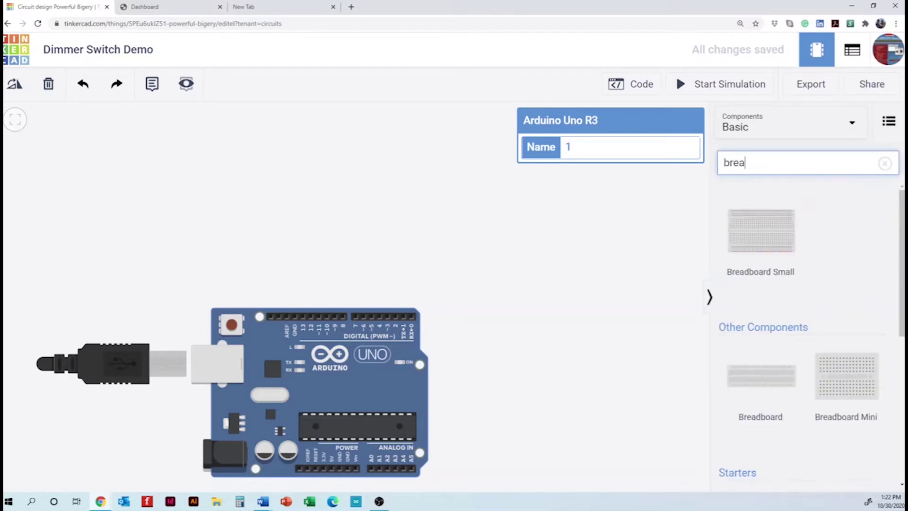
pyautogui.click(771, 187)
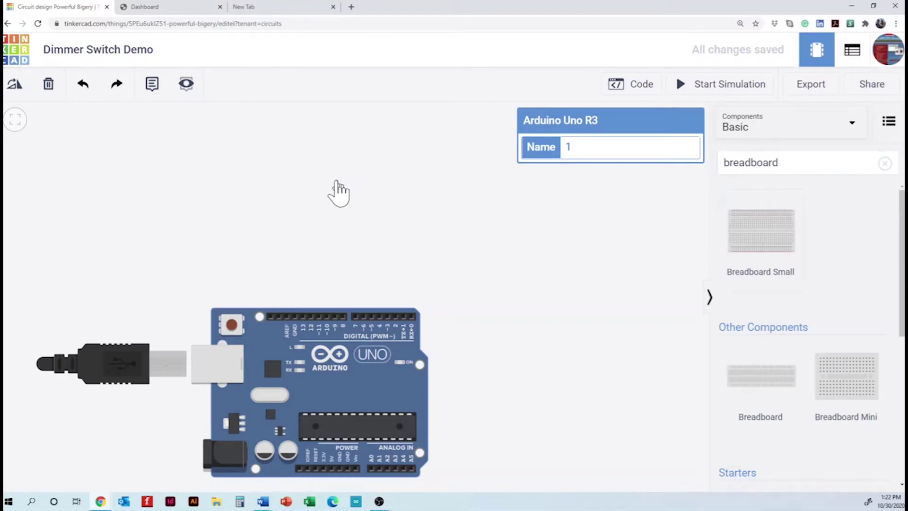
pyautogui.moveTo(336, 182); pyautogui.dragTo(335, 180)
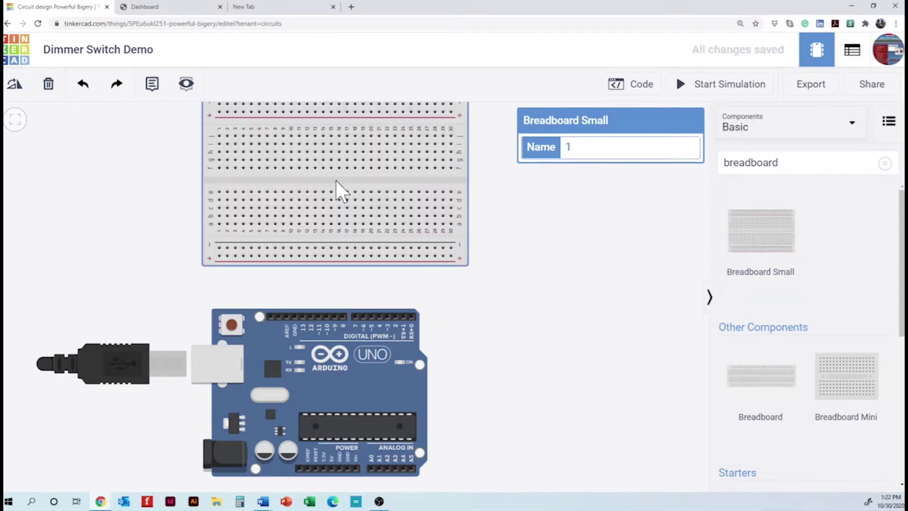
pyautogui.moveTo(466, 141); pyautogui.dragTo(450, 166)
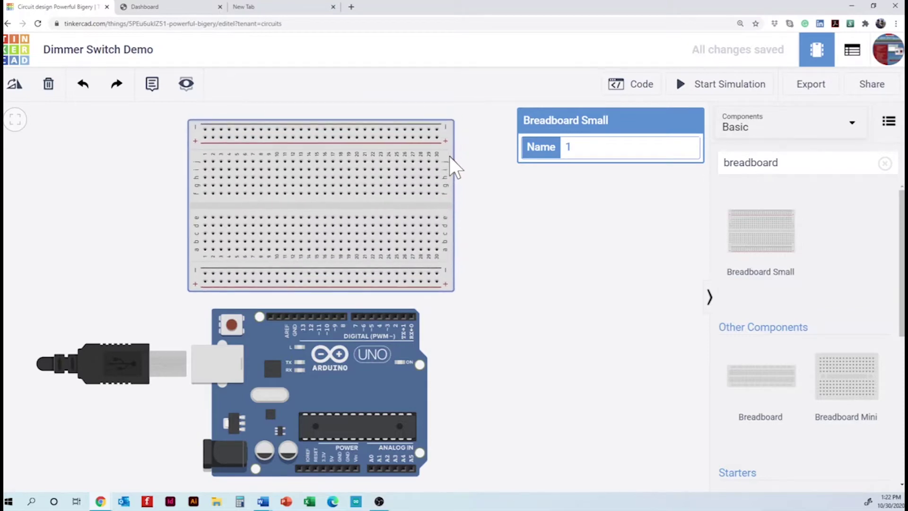
pyautogui.click(884, 165)
pyautogui.click(761, 173)
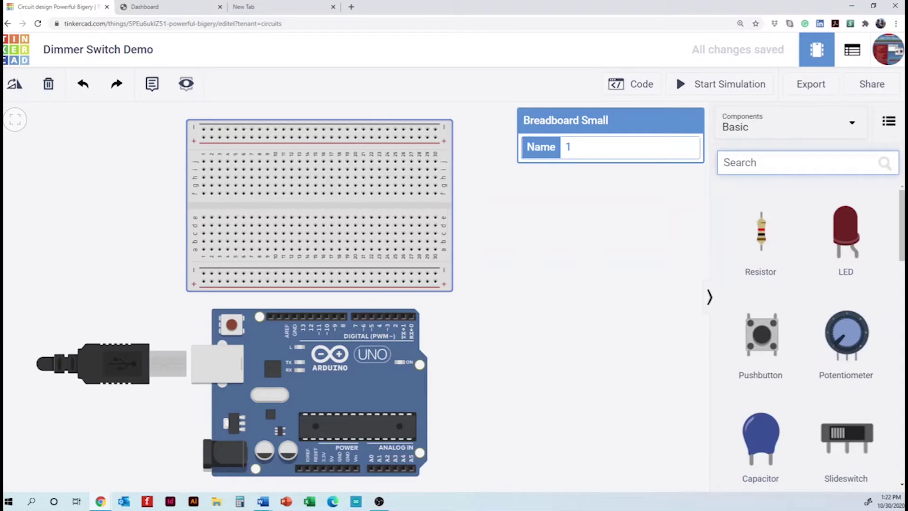
# Search 'poten' and place a potentiometer on the canvas
pyautogui.write('poten')
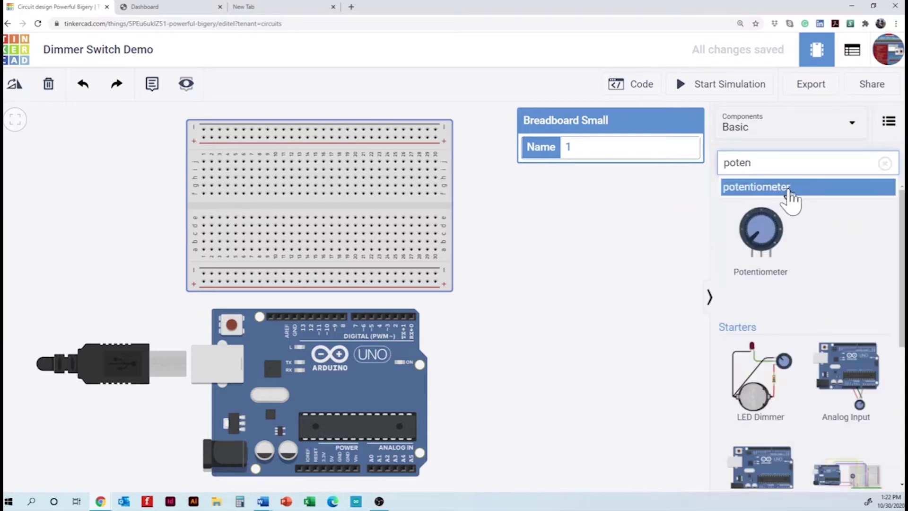
pyautogui.click(787, 188)
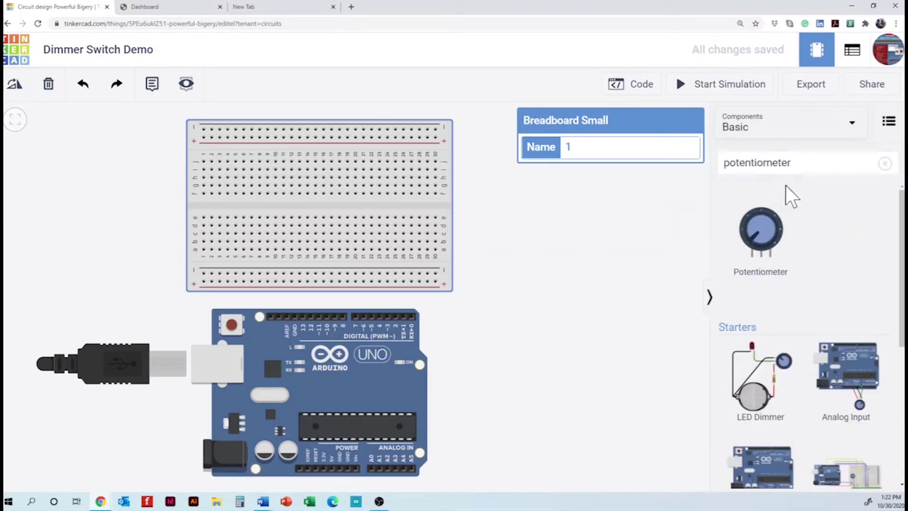
pyautogui.click(767, 233)
pyautogui.moveTo(767, 232); pyautogui.dragTo(520, 244)
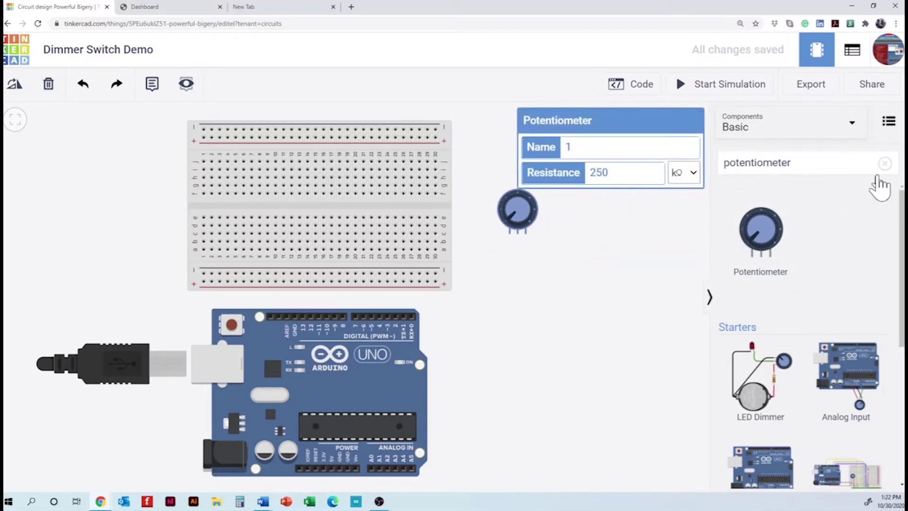
# Place an LED and a resistor from the basic components beside the potentiometer
pyautogui.click(884, 163)
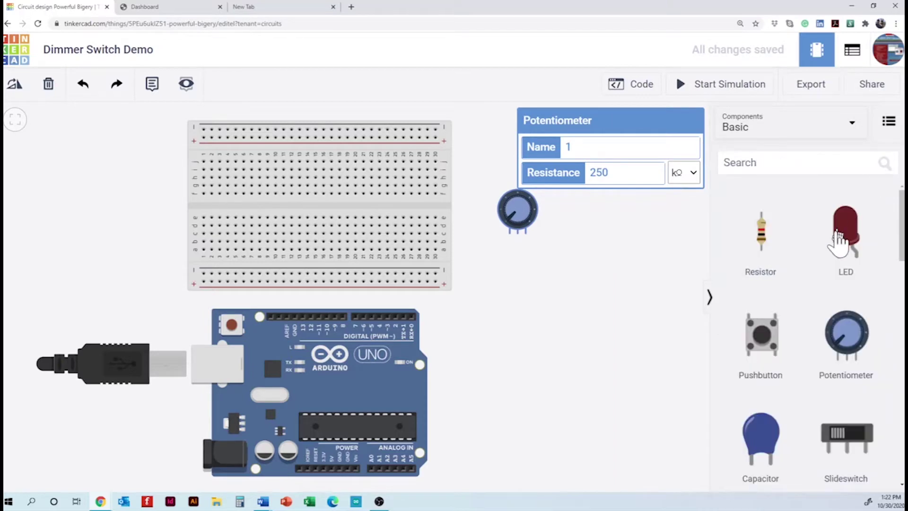
pyautogui.moveTo(841, 238); pyautogui.dragTo(577, 250)
pyautogui.moveTo(760, 247); pyautogui.dragTo(622, 254)
pyautogui.click(669, 217)
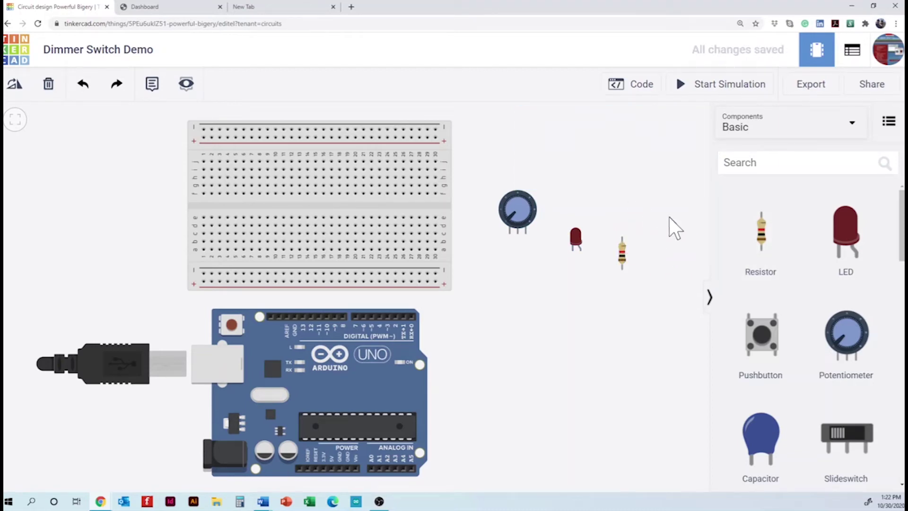
pyautogui.click(528, 211)
# Set the potentiometer's resistance to 10 kΩ
pyautogui.moveTo(610, 174); pyautogui.dragTo(571, 186)
pyautogui.write('10')
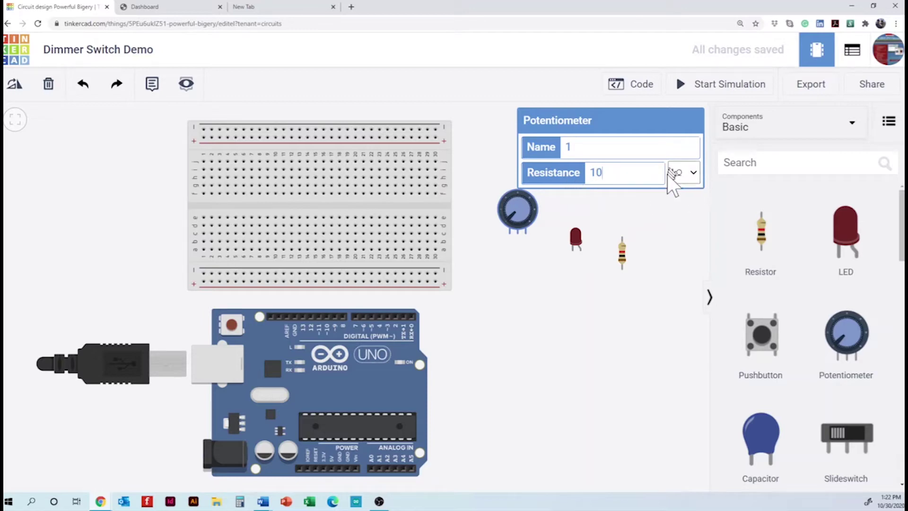
pyautogui.click(656, 207)
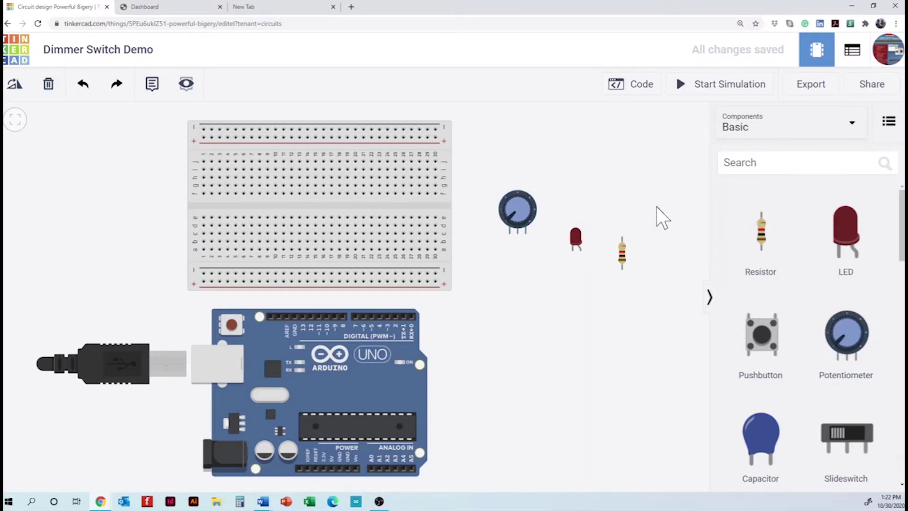
# Set the resistor's resistance to 220 with the unit changed from kΩ to Ω
pyautogui.click(623, 254)
pyautogui.moveTo(605, 177); pyautogui.dragTo(577, 188)
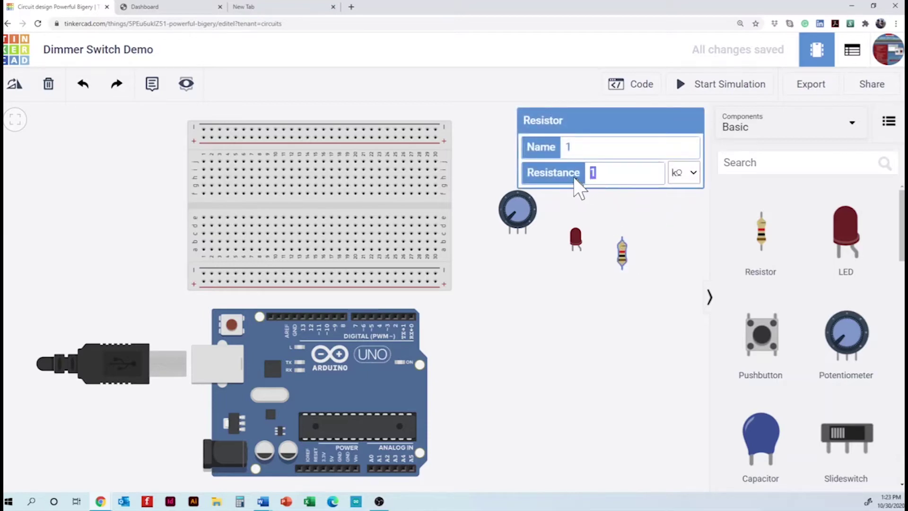
pyautogui.write('220')
pyautogui.click(684, 172)
pyautogui.click(678, 256)
pyautogui.click(674, 262)
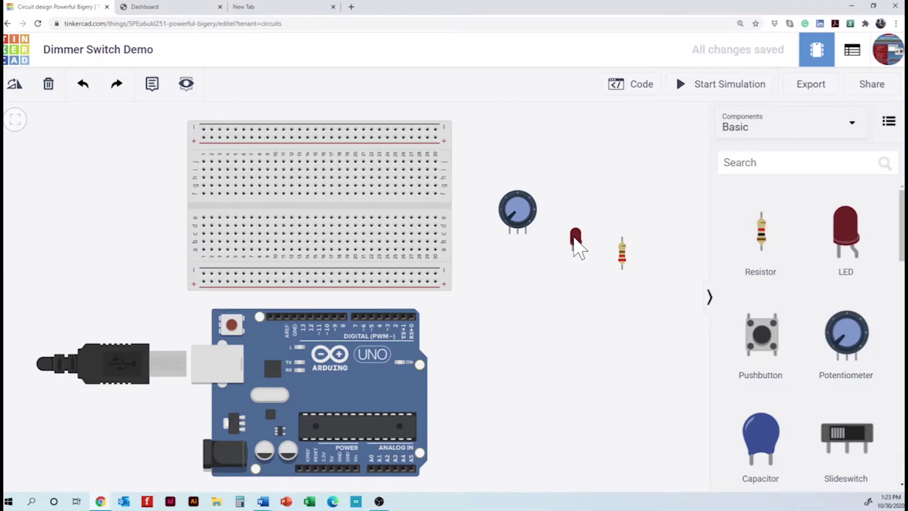
# Plug the LED into the breadboard and the 220 Ω resistor just below it
pyautogui.moveTo(573, 239); pyautogui.dragTo(277, 211)
pyautogui.click(491, 273)
pyautogui.moveTo(623, 254)
pyautogui.mouseDown()
pyautogui.moveTo(350, 268)
pyautogui.moveTo(277, 262)
pyautogui.mouseUp()
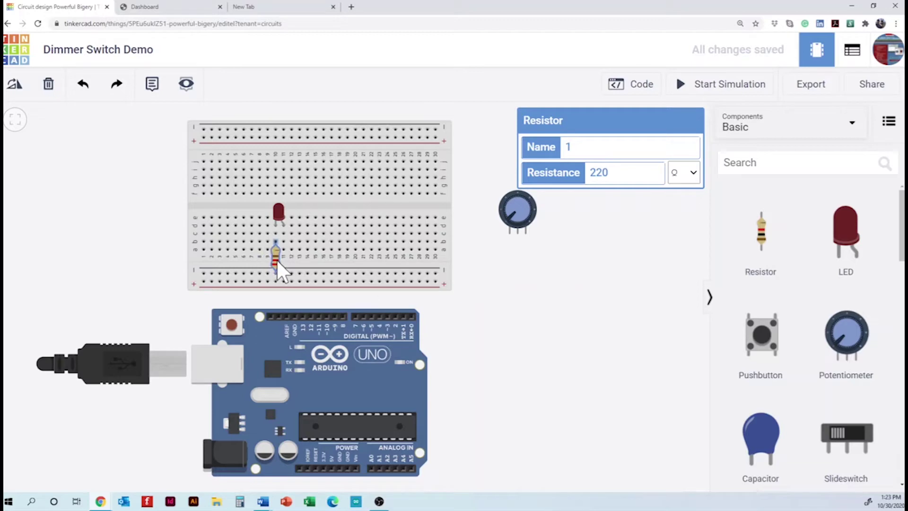
pyautogui.click(520, 283)
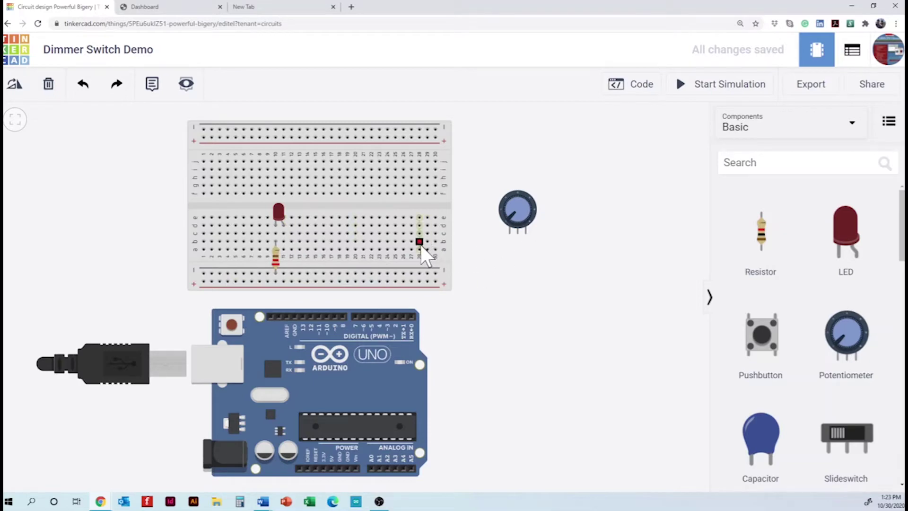
# Run a red wire from the LED's breadboard column to Arduino digital pin 11
pyautogui.click(284, 232)
pyautogui.click(318, 314)
pyautogui.click(318, 315)
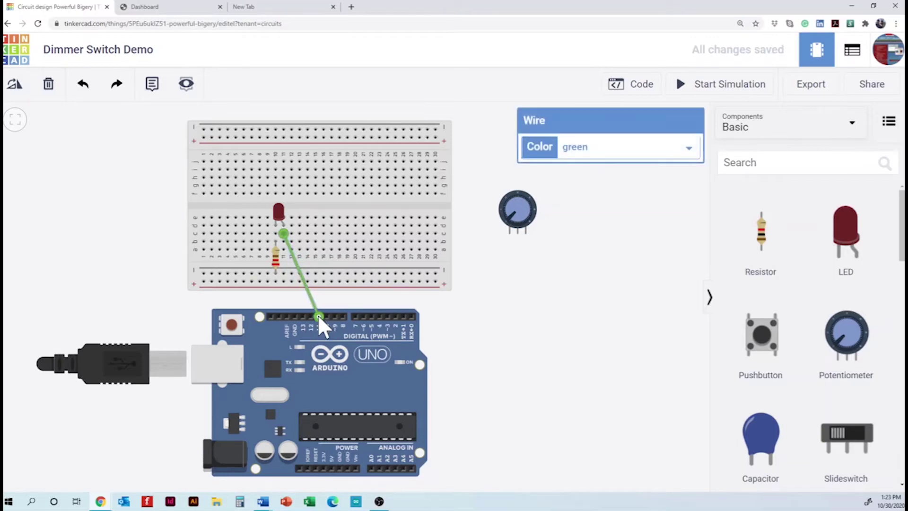
pyautogui.click(611, 148)
pyautogui.click(584, 182)
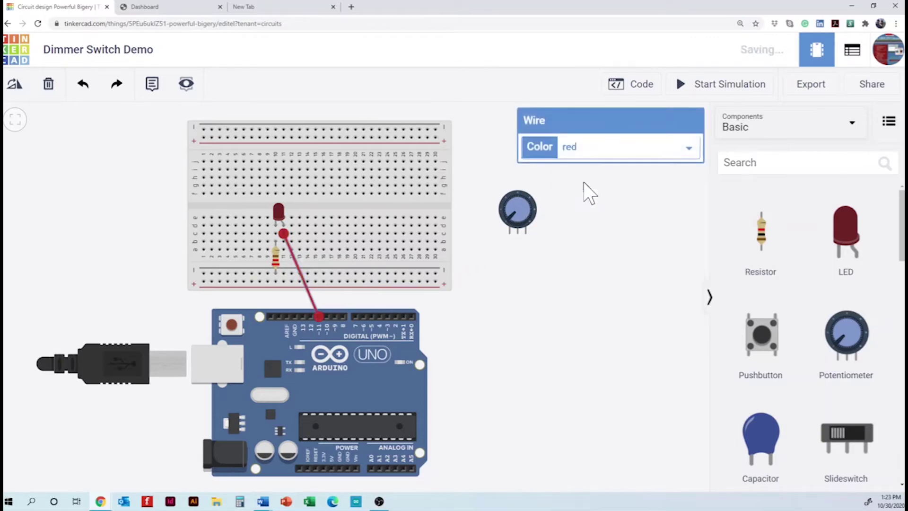
pyautogui.click(563, 259)
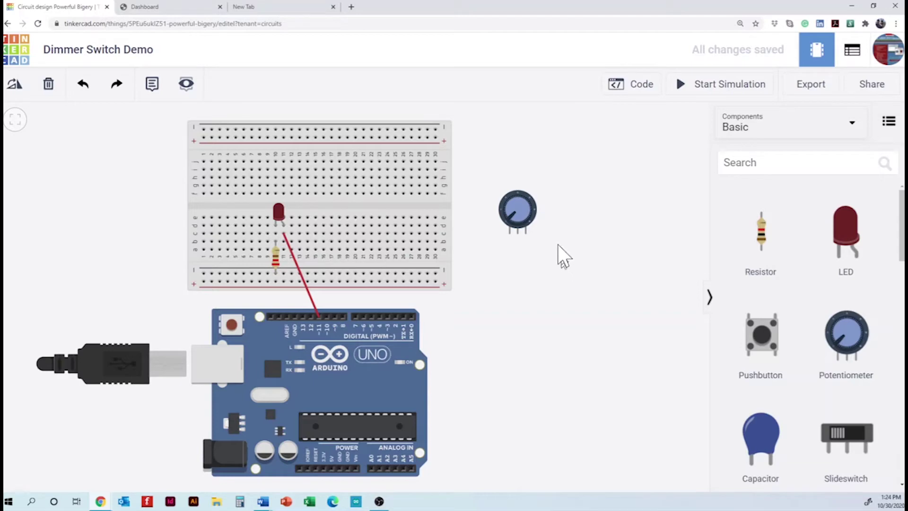
# Plug the potentiometer into the breadboard right of the LED, nudged up one row
pyautogui.moveTo(532, 211); pyautogui.dragTo(417, 211)
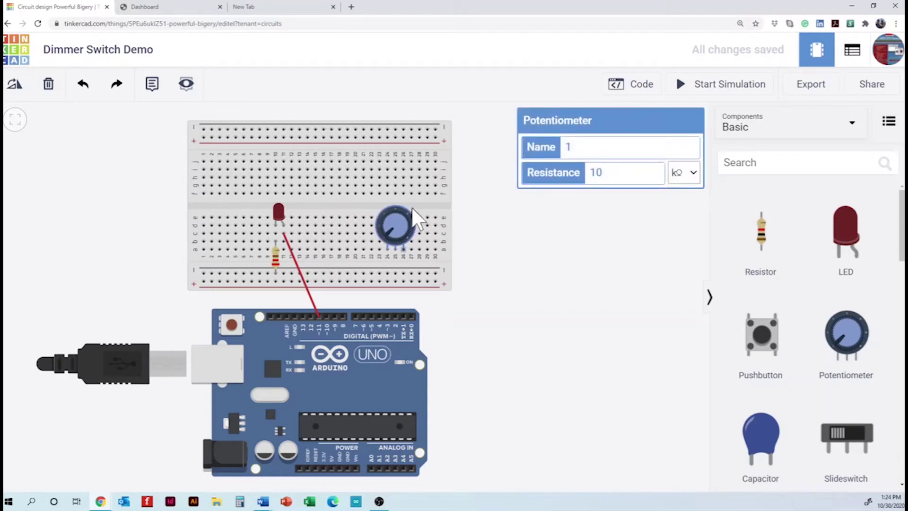
pyautogui.moveTo(412, 209)
pyautogui.mouseDown()
pyautogui.moveTo(410, 195)
pyautogui.moveTo(396, 209)
pyautogui.mouseUp()
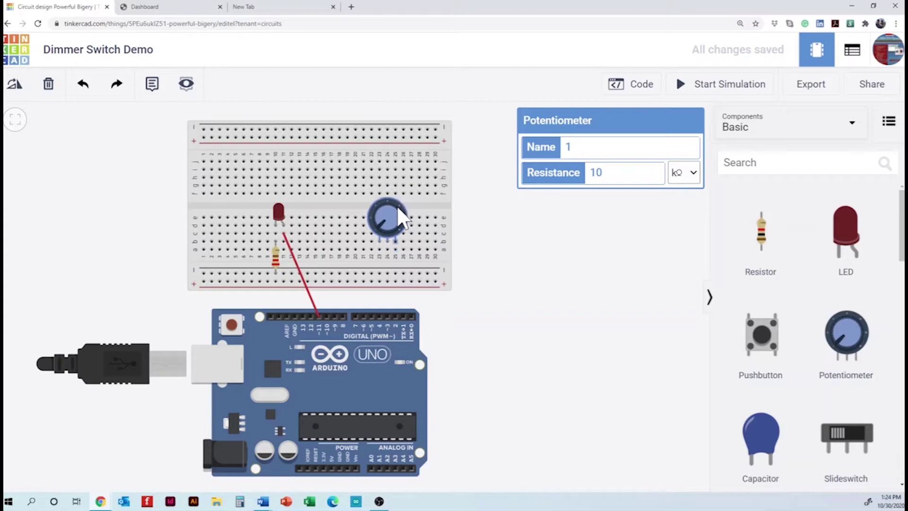
pyautogui.click(528, 228)
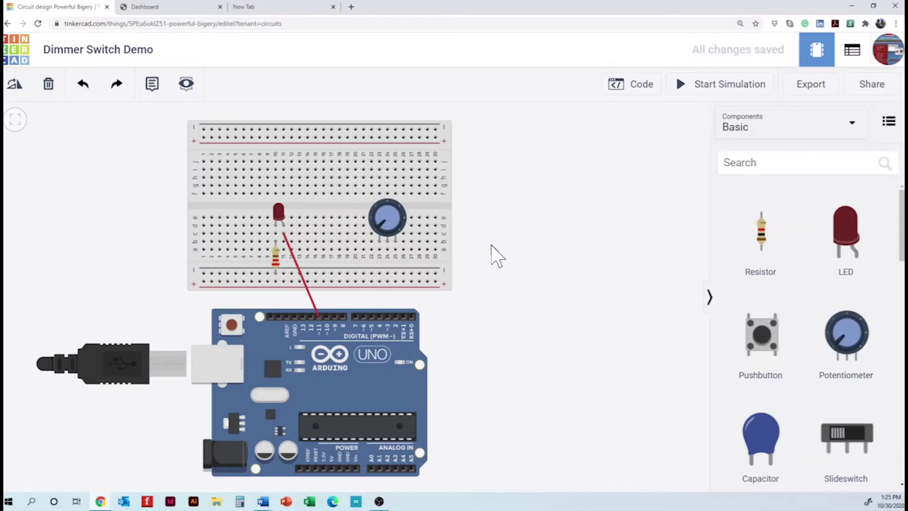
# Wire the potentiometer's left pin to the Arduino 5V pin with a red wire
pyautogui.click(379, 251)
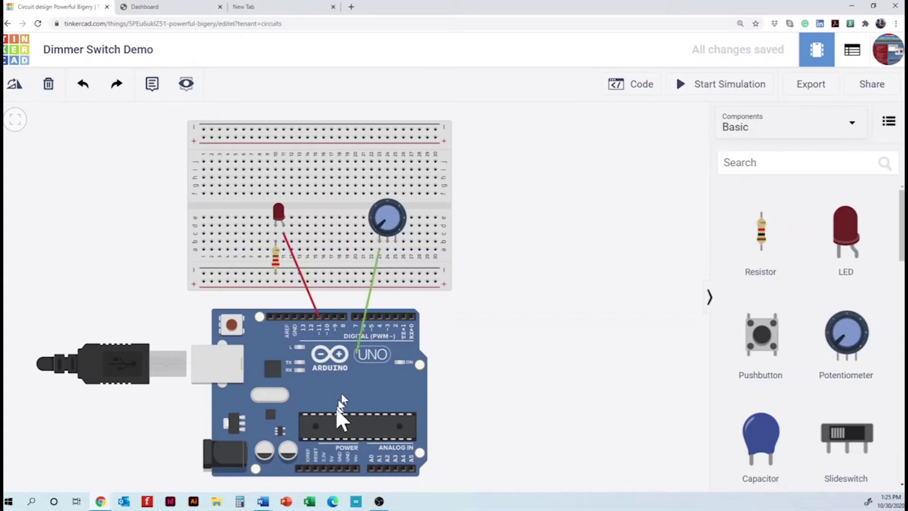
pyautogui.click(330, 468)
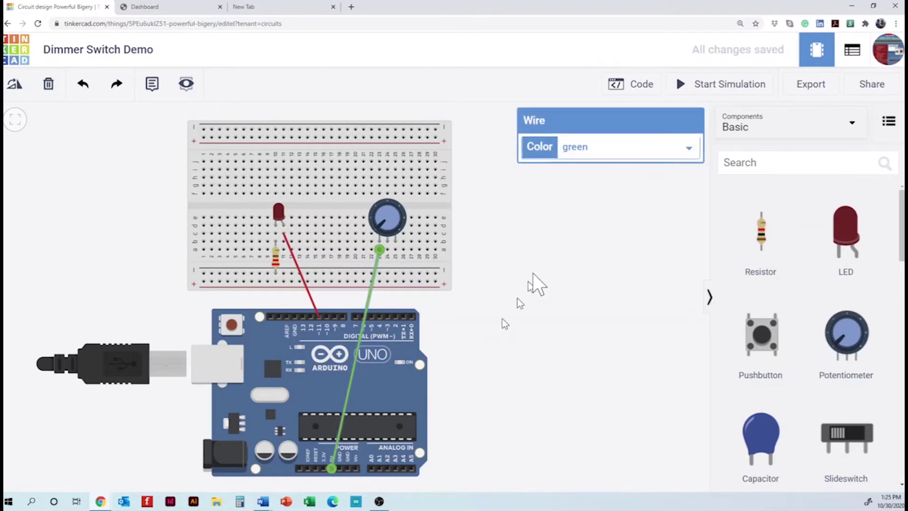
pyautogui.click(585, 148)
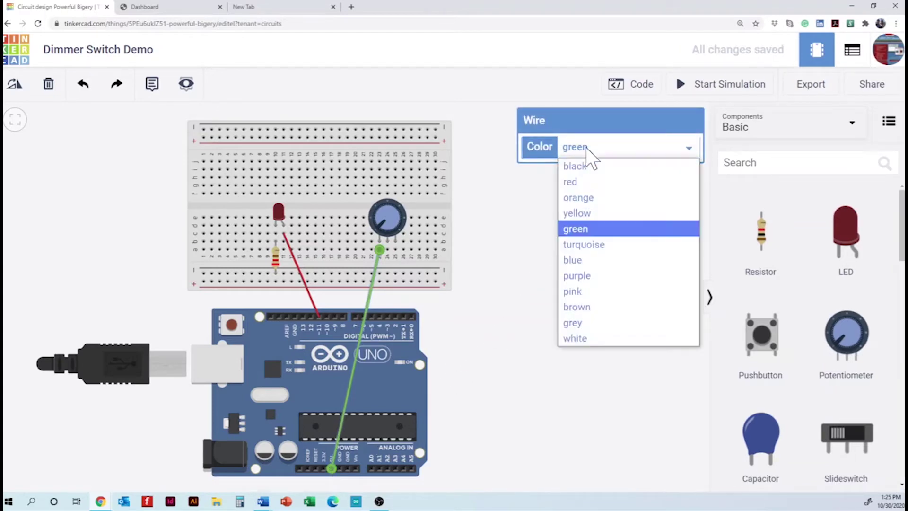
pyautogui.click(577, 183)
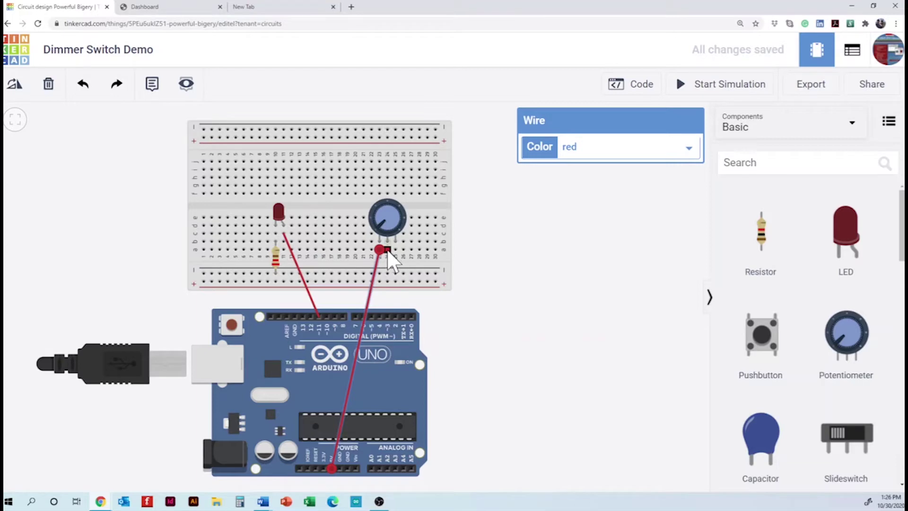
pyautogui.press('Escape')
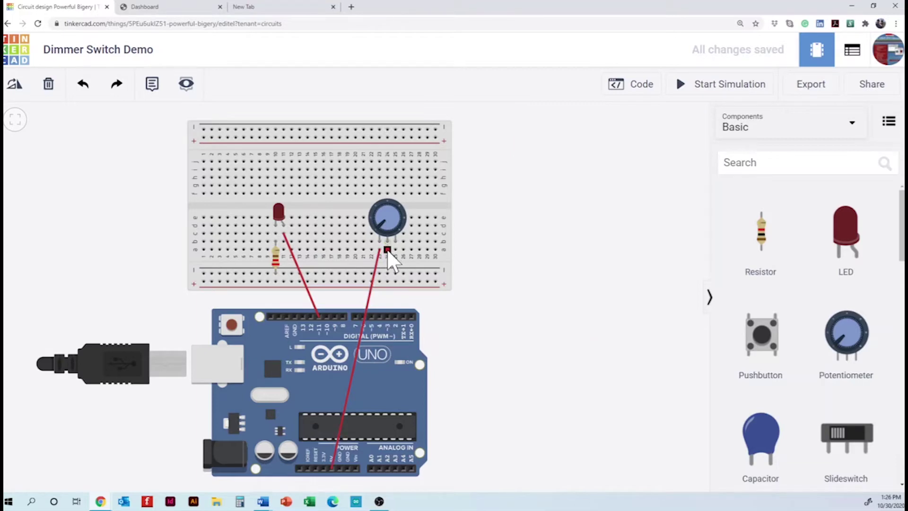
# Wire the middle pin to A5, and the right pin to the bottom rail in blue
pyautogui.click(387, 250)
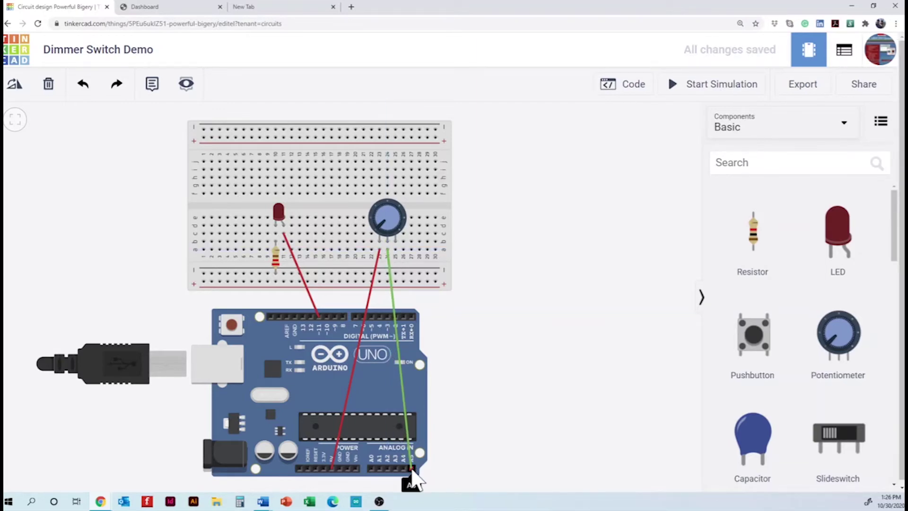
pyautogui.click(412, 469)
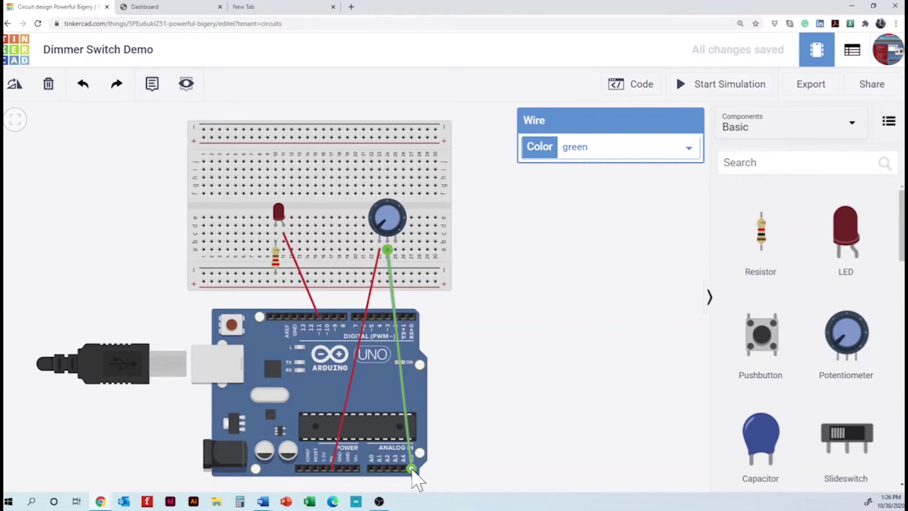
pyautogui.click(395, 251)
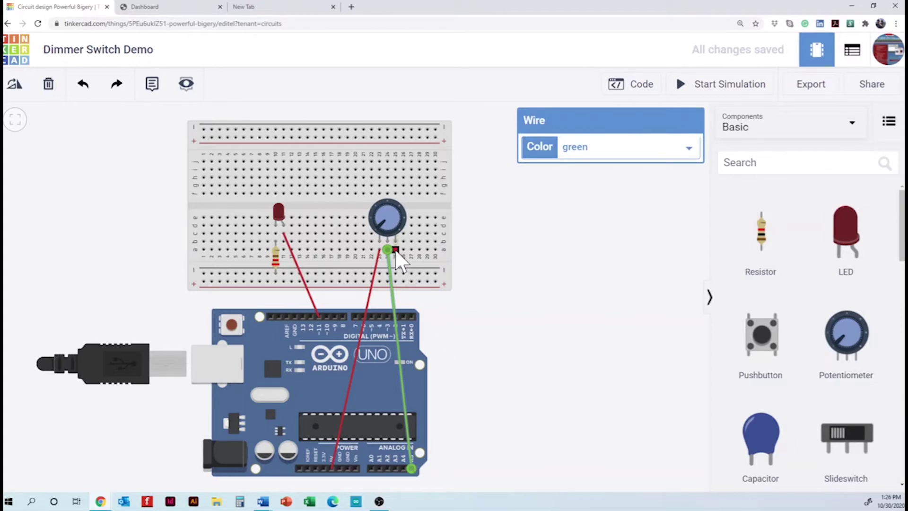
pyautogui.click(411, 273)
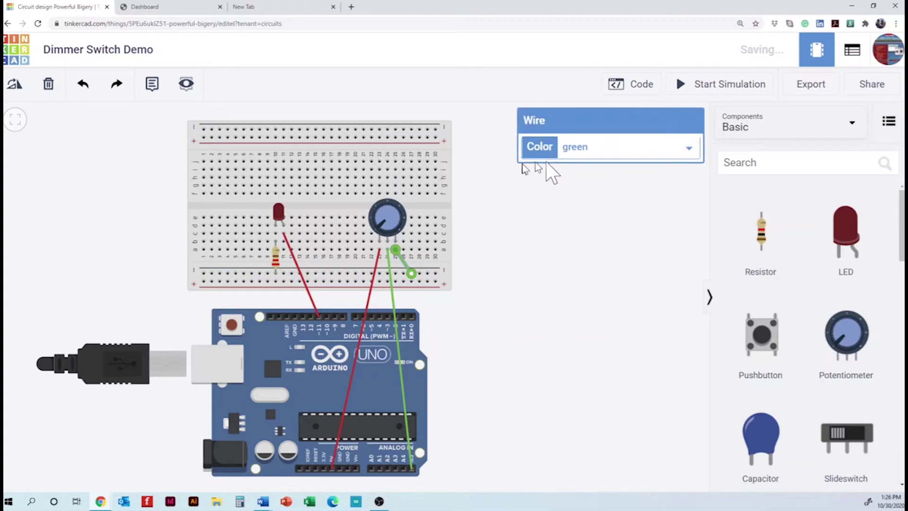
pyautogui.click(586, 149)
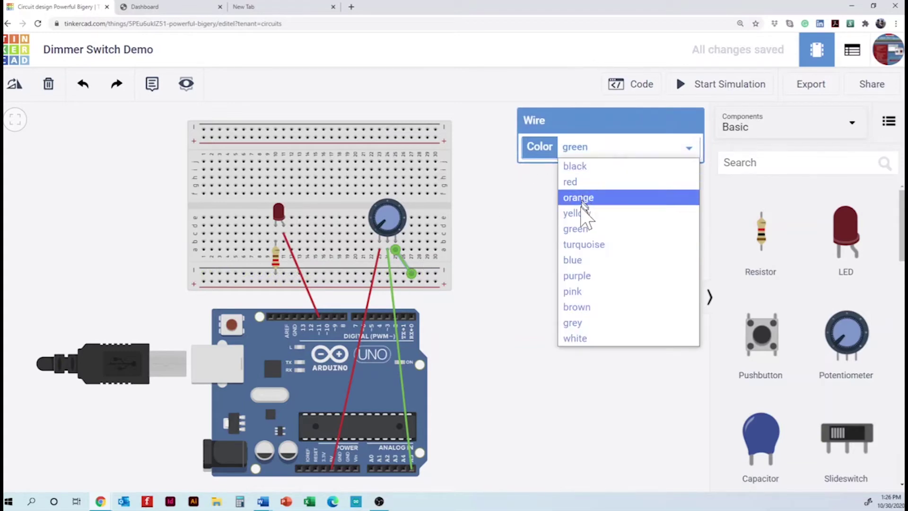
pyautogui.click(578, 259)
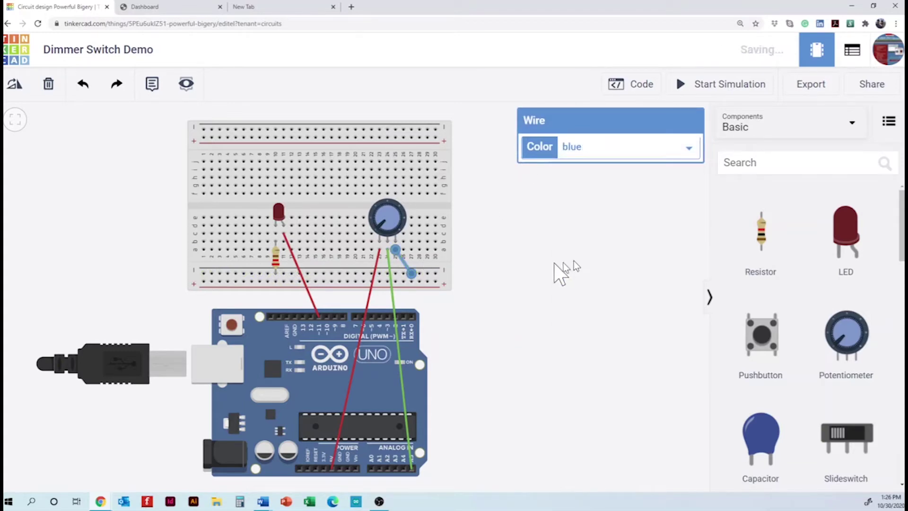
pyautogui.click(530, 259)
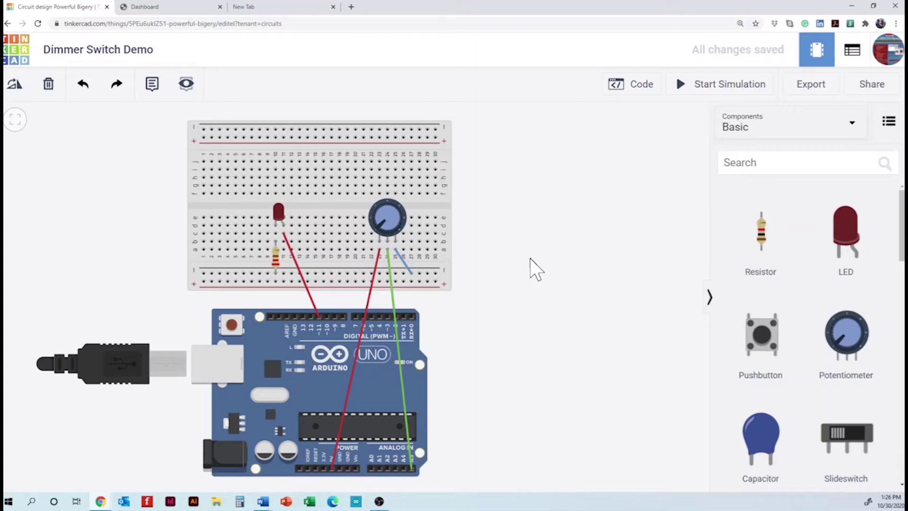
# Connect the breadboard's lower rail to the Arduino GND pin with a blue wire
pyautogui.click(252, 274)
pyautogui.click(294, 316)
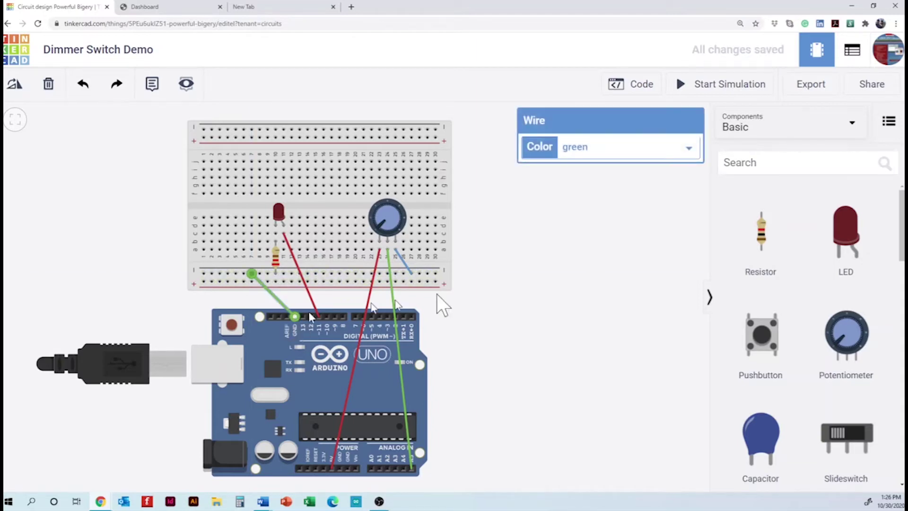
pyautogui.click(626, 149)
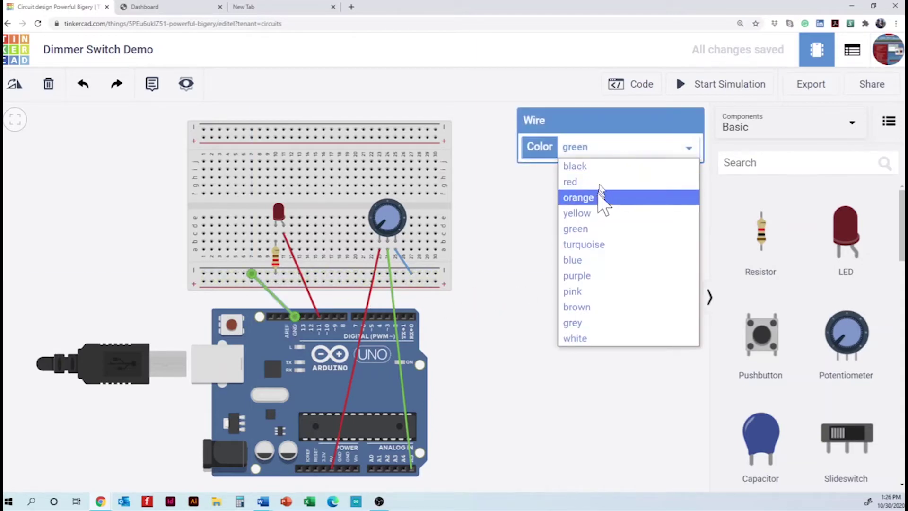
pyautogui.click(586, 262)
pyautogui.click(549, 266)
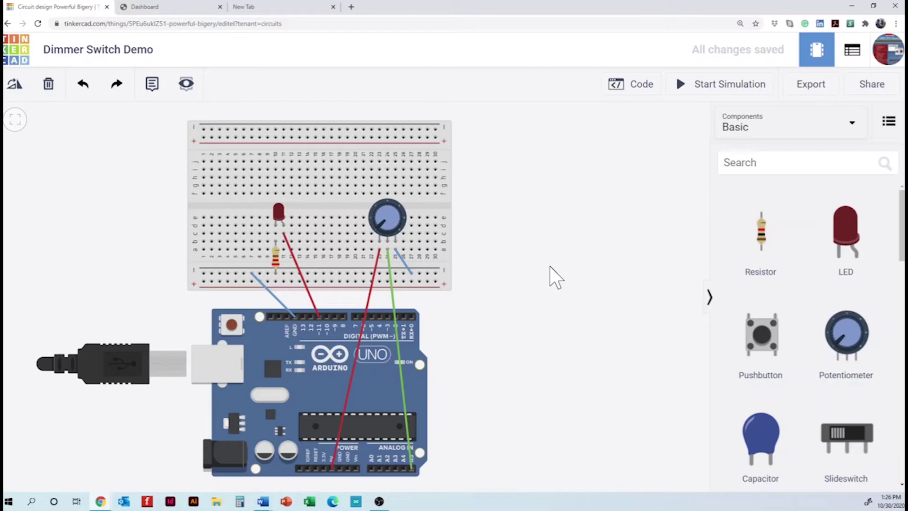
# Run a brief test simulation of the dimmer circuit with the Arduino selected, then stop it
pyautogui.click(726, 85)
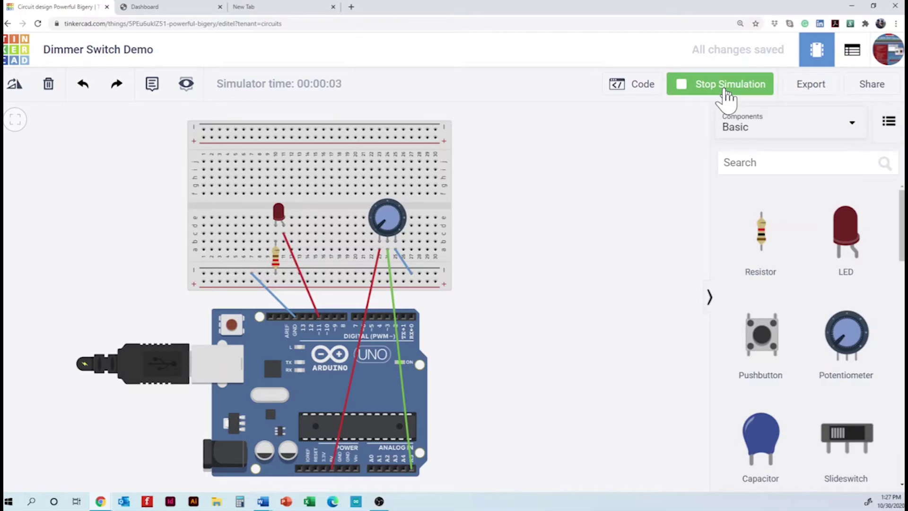
pyautogui.click(426, 381)
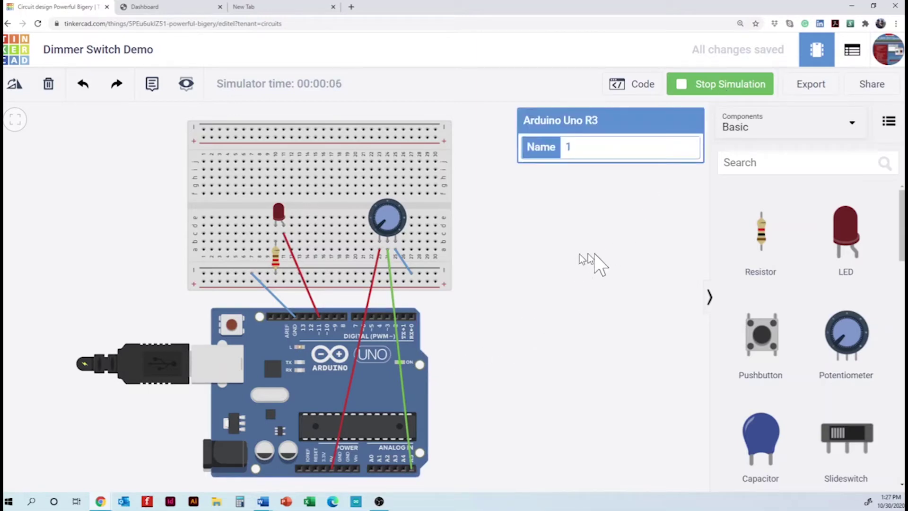
pyautogui.click(698, 88)
# Nudge the Arduino board slightly right, then run and stop the simulation again
pyautogui.moveTo(428, 394); pyautogui.dragTo(434, 393)
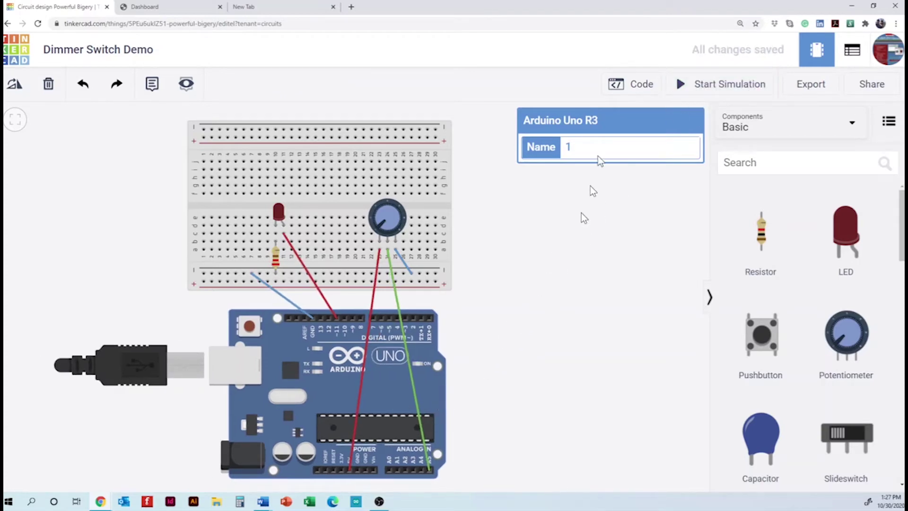
pyautogui.click(682, 87)
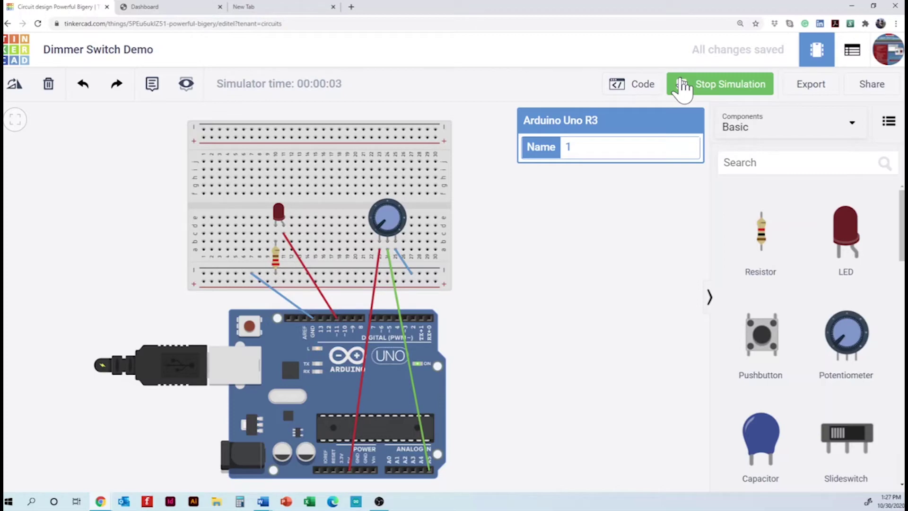
pyautogui.click(683, 89)
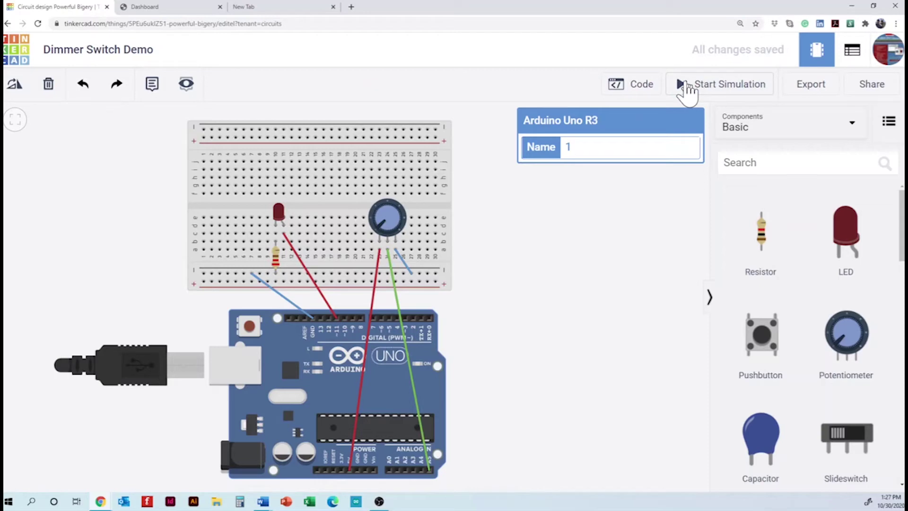
# Switch the Arduino code editor from Blocks to Text and delete the default blink sketch
pyautogui.click(619, 93)
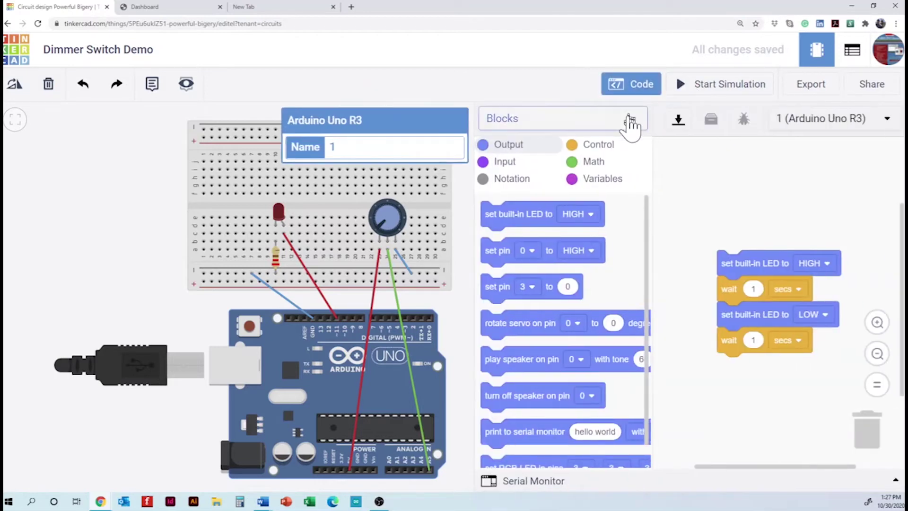
pyautogui.click(629, 119)
pyautogui.click(518, 186)
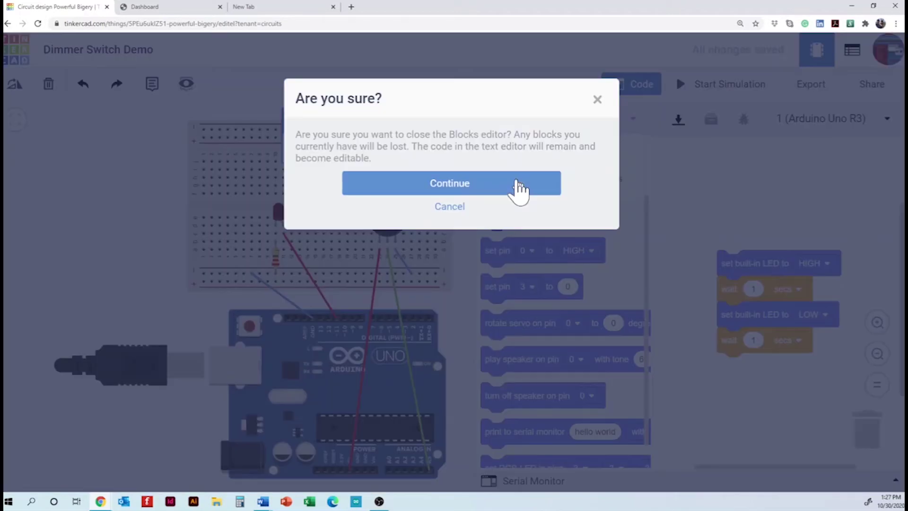
pyautogui.click(485, 186)
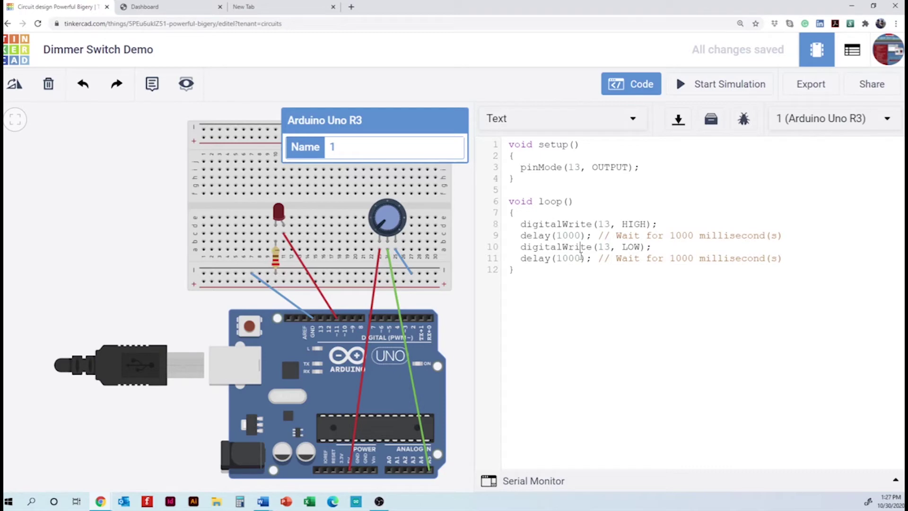
pyautogui.moveTo(515, 271); pyautogui.dragTo(504, 143)
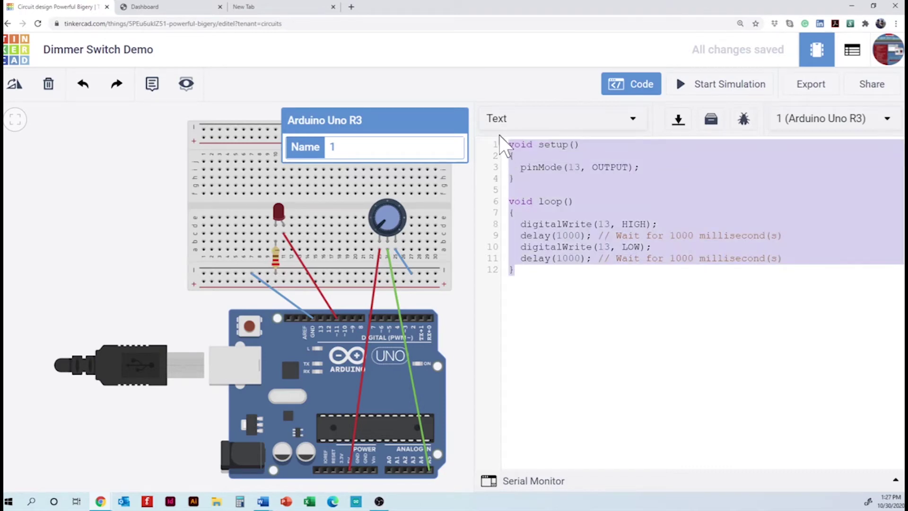
pyautogui.press('BackSpace')
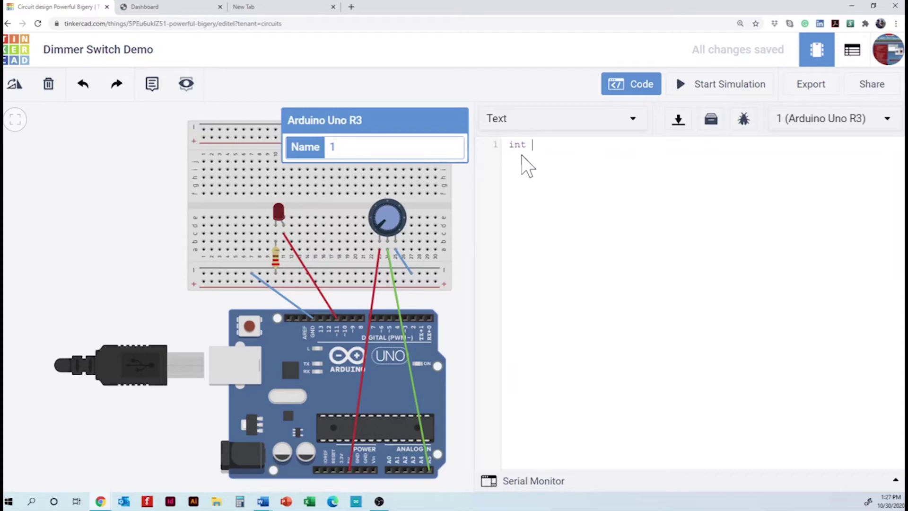
# Type the declarations int input=A5; int LED=11; int value=0; at the top of the sketch
pyautogui.write('int i')
pyautogui.write('nput')
pyautogui.write('=')
pyautogui.write('A5')
pyautogui.write('; ')
pyautogui.write('int')
pyautogui.write(' LED')
pyautogui.write('=')
pyautogui.write('11')
pyautogui.write(';')
pyautogui.press('Return')
pyautogui.write('int vlaue')
pyautogui.press('BackSpace')
pyautogui.press('BackSpace')
pyautogui.press('BackSpace')
pyautogui.press('BackSpace')
pyautogui.write('alue')
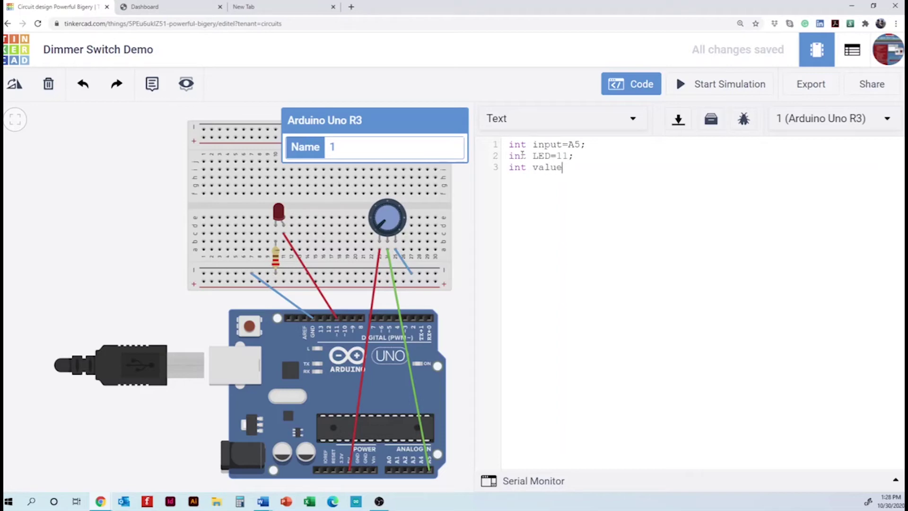
pyautogui.write('=')
pyautogui.write('0;')
# Add void setup(){ containing pinMode(LED,OUTPUT); and highlight LED on lines 2 and 5
pyautogui.press('Return')
pyautogui.write('void setup(){')
pyautogui.press('Return')
pyautogui.write('pinMode')
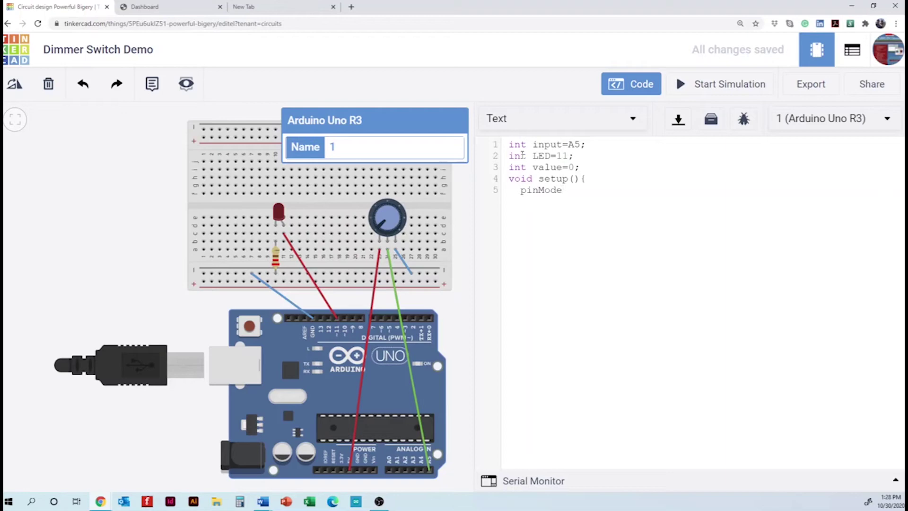
pyautogui.write('(LED,OUTPUT);')
pyautogui.moveTo(531, 156); pyautogui.dragTo(550, 156)
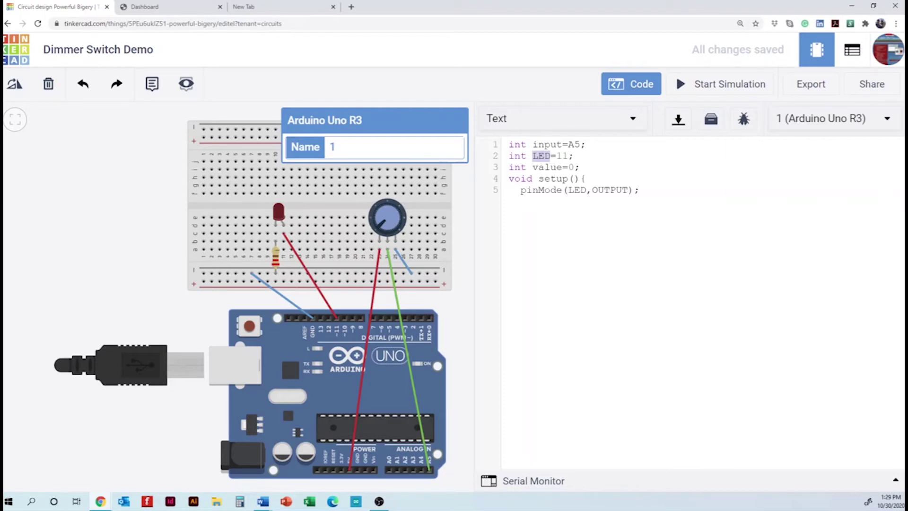
pyautogui.moveTo(568, 189); pyautogui.dragTo(580, 189)
# Close setup() and start void loop(){ with int value=analogRead(input);
pyautogui.press('End')
pyautogui.press('Return')
pyautogui.write('} ')
pyautogui.write('void lo')
pyautogui.write('op')
pyautogui.write('(){')
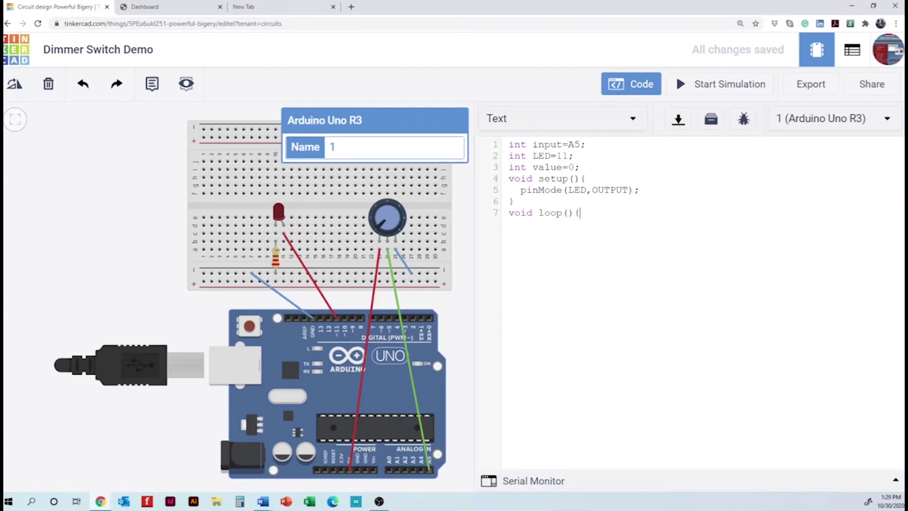
pyautogui.press('Return')
pyautogui.write('int value=analo')
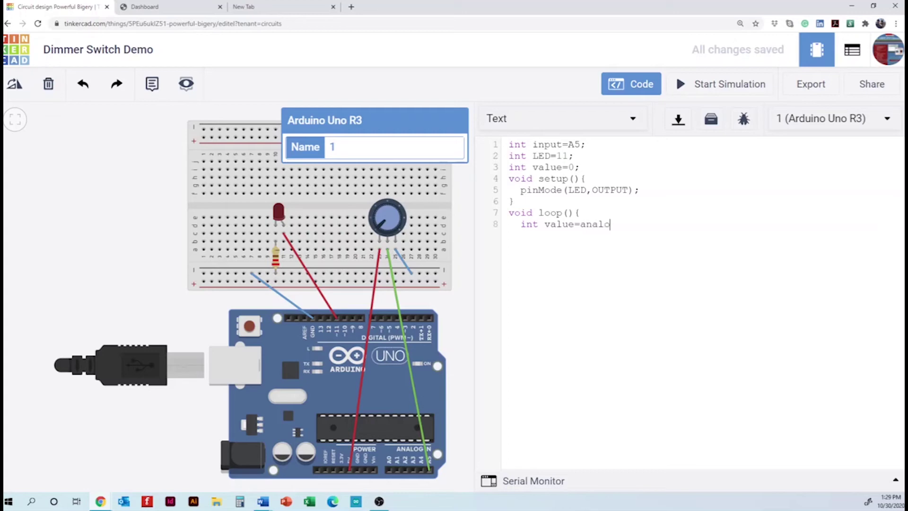
pyautogui.write('gRead(input);')
pyautogui.press('Return')
# Add analogWrite(LED,value/4); to loop() and close it with }
pyautogui.write('analo')
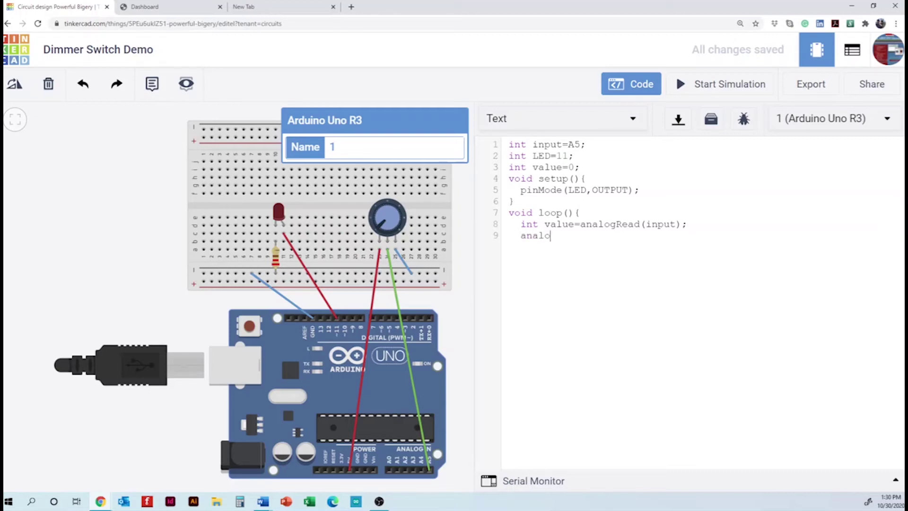
pyautogui.write('gWrite(LED,value')
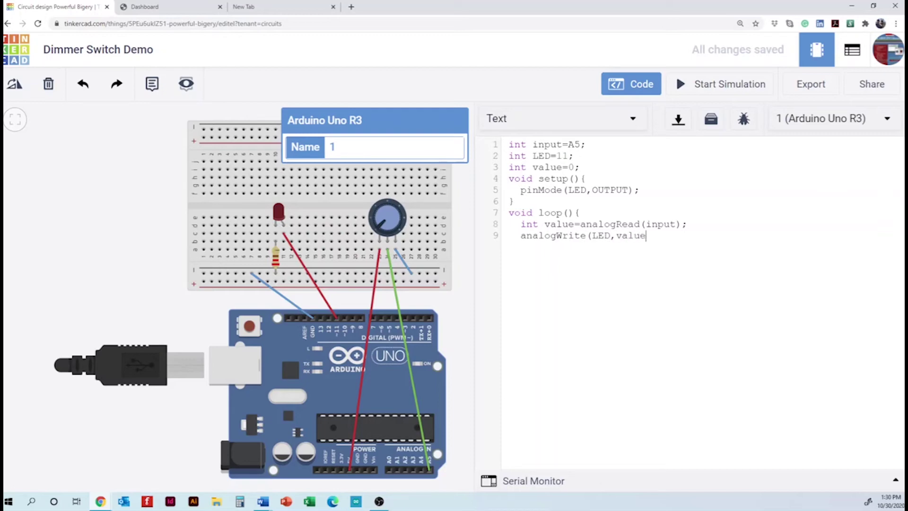
pyautogui.write('/4);')
pyautogui.press('Return')
pyautogui.write('}')
# Simulate the coded circuit and turn the potentiometer knob back and forth to dim and brighten the LED
pyautogui.click(713, 85)
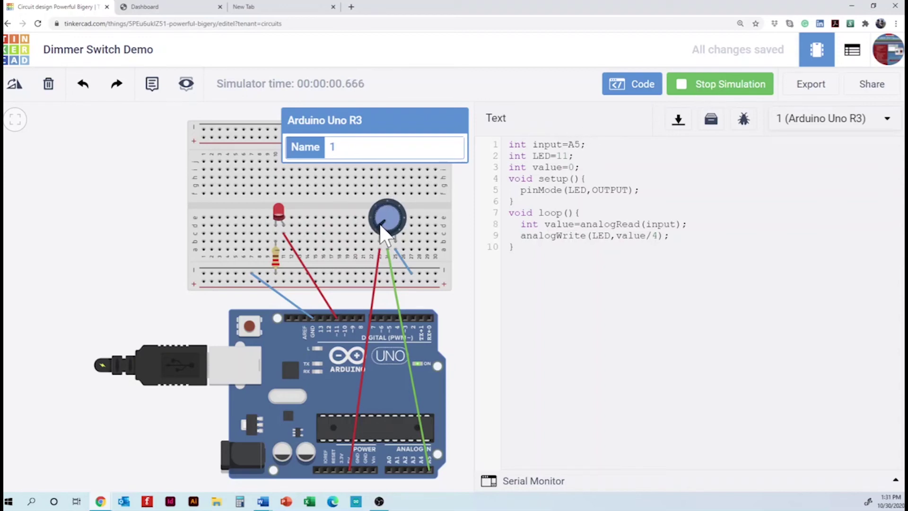
pyautogui.moveTo(381, 225)
pyautogui.mouseDown()
pyautogui.moveTo(376, 217)
pyautogui.moveTo(389, 211)
pyautogui.moveTo(397, 223)
pyautogui.moveTo(373, 231)
pyautogui.mouseUp()
pyautogui.moveTo(394, 226)
pyautogui.mouseDown()
pyautogui.moveTo(398, 200)
pyautogui.moveTo(370, 214)
pyautogui.moveTo(382, 233)
pyautogui.mouseUp()
pyautogui.moveTo(395, 233)
pyautogui.mouseDown()
pyautogui.moveTo(377, 216)
pyautogui.moveTo(398, 214)
pyautogui.moveTo(377, 230)
pyautogui.mouseUp()
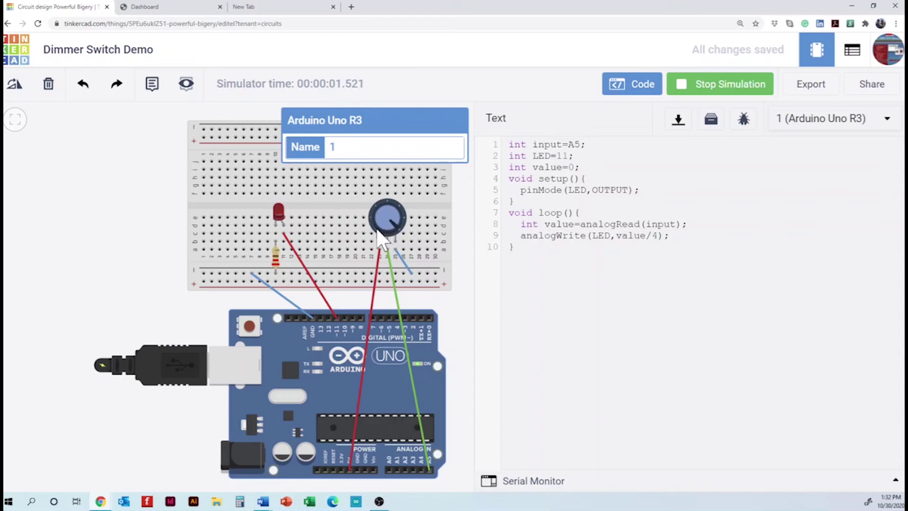